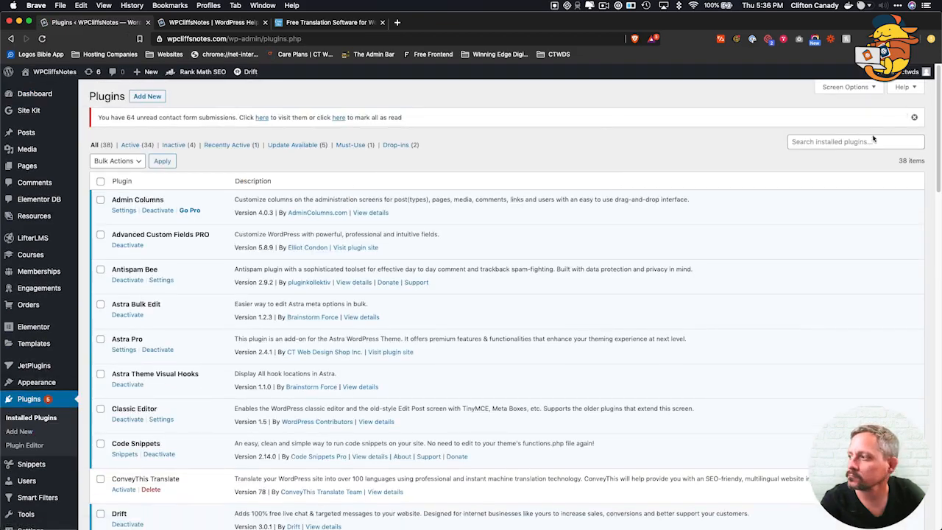
# Filter the installed plugins by 'conveythis' and activate ConveyThis Translate.
pyautogui.click(826, 143)
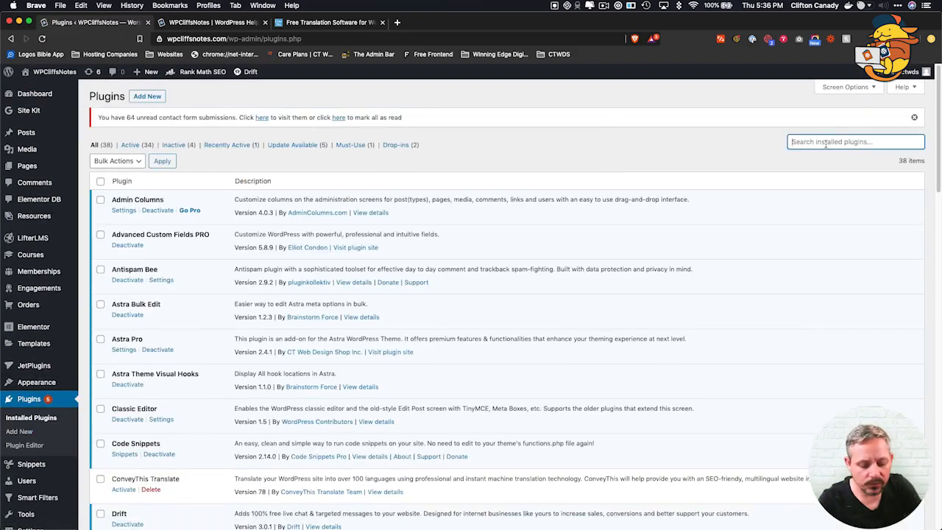
pyautogui.write('conv')
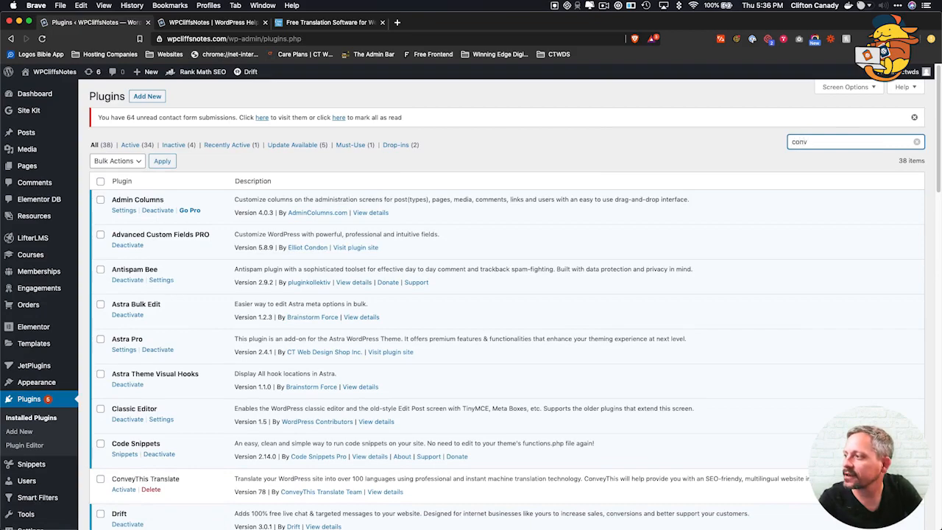
pyautogui.write('eythis')
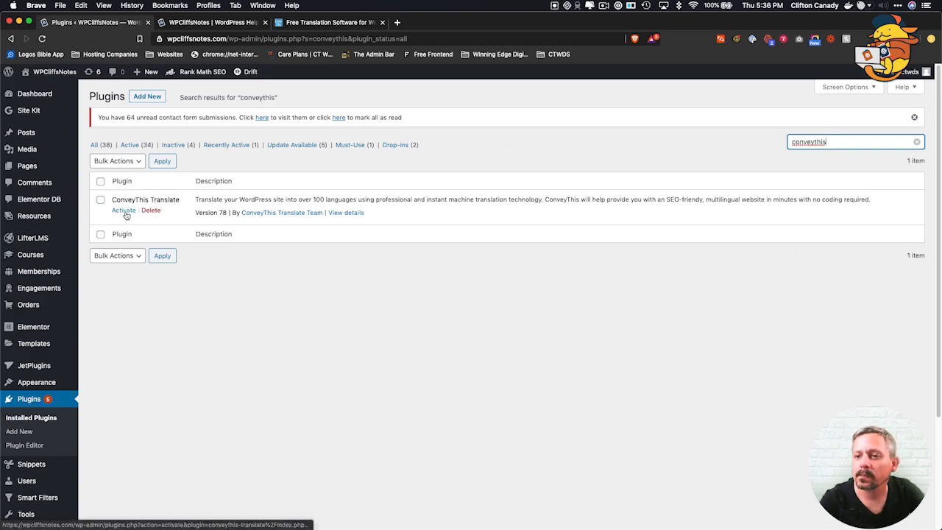
pyautogui.click(124, 211)
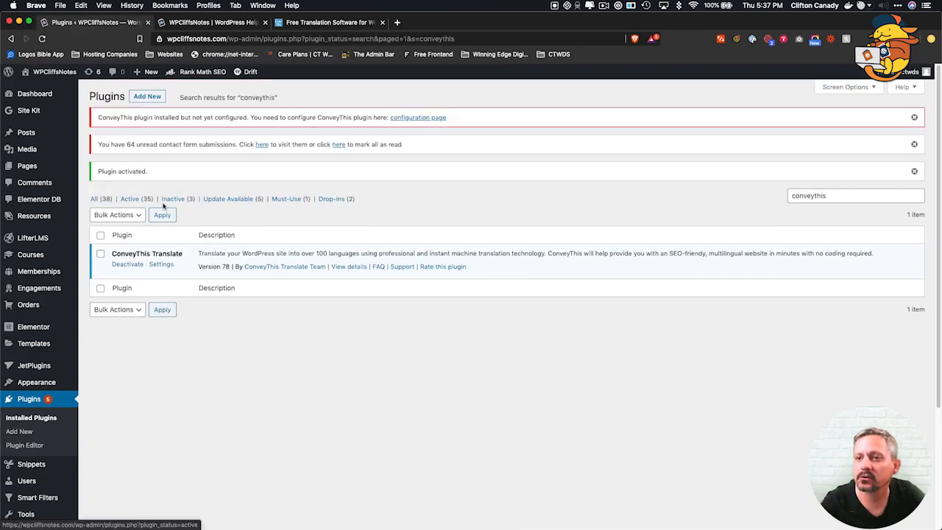
# Search the Add Plugins directory for 'conveythis' to confirm ConveyThis Translate is already active.
pyautogui.click(147, 97)
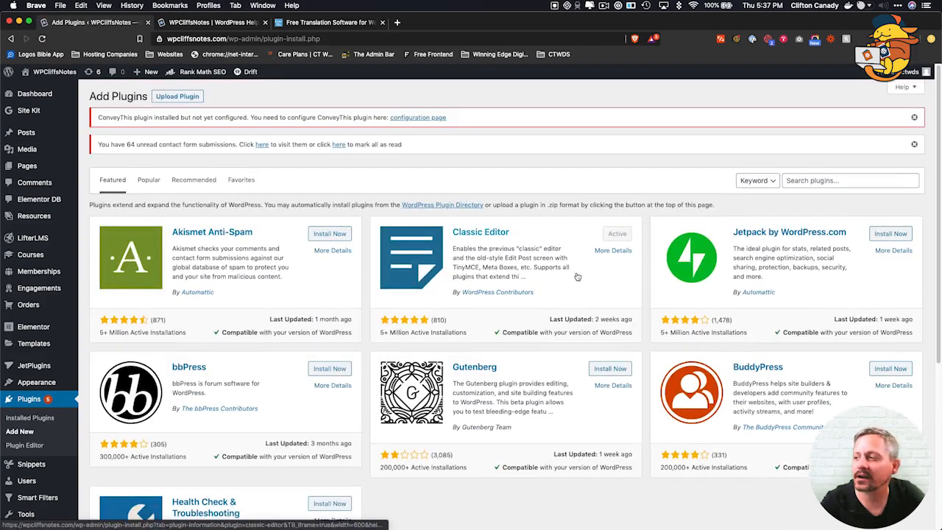
pyautogui.click(807, 180)
pyautogui.write('co')
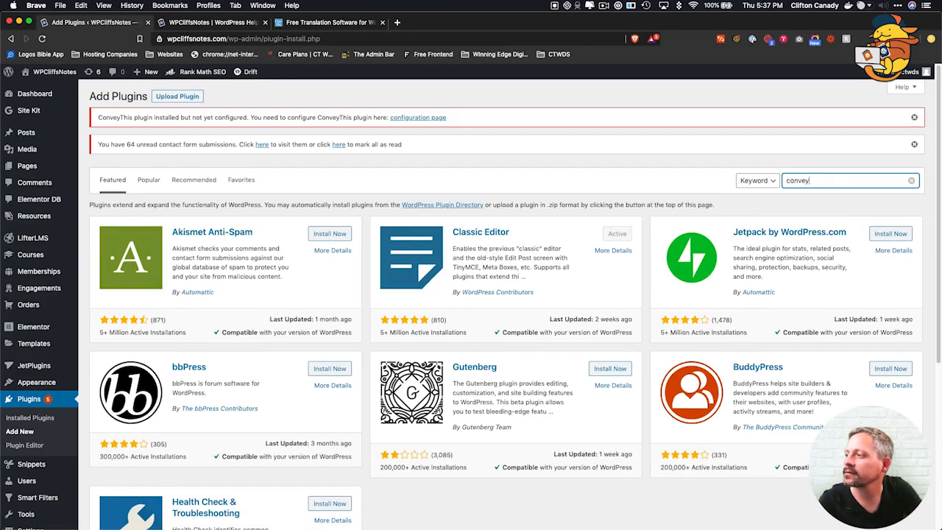
pyautogui.write('nvey')
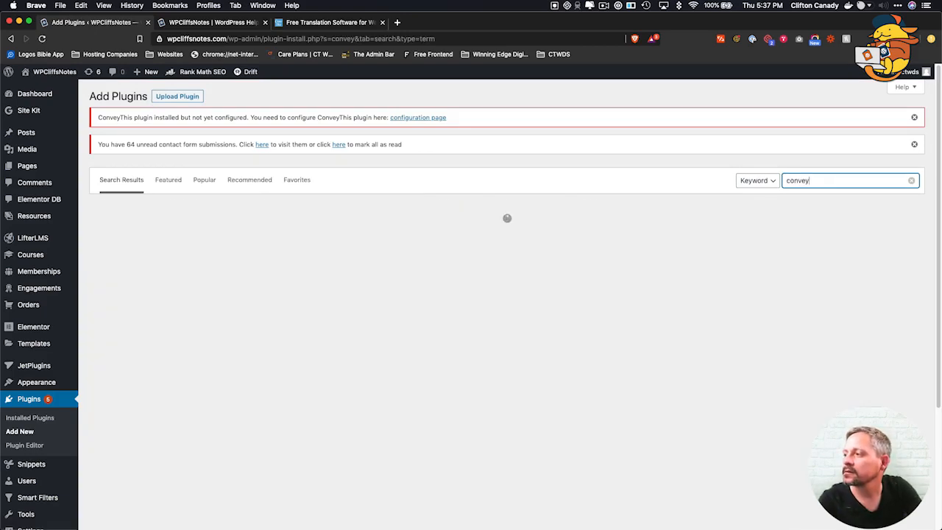
pyautogui.write('this')
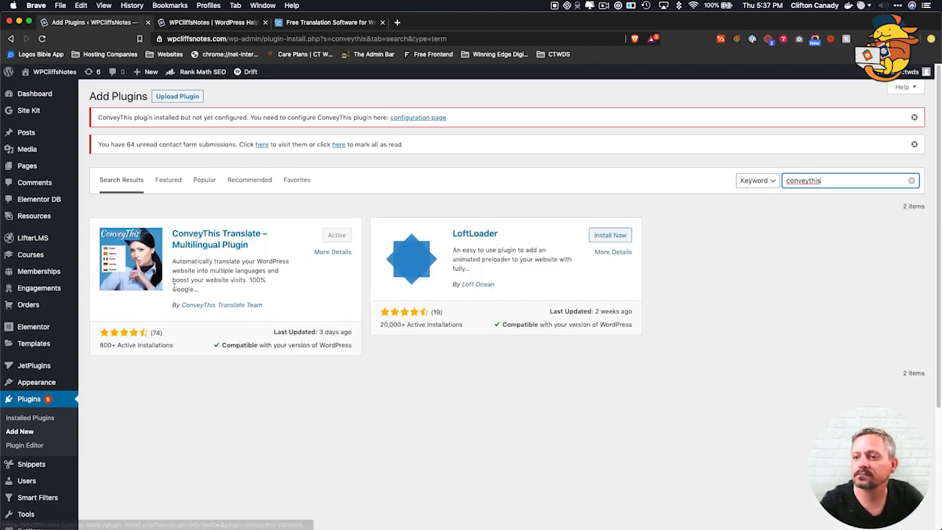
pyautogui.click(859, 226)
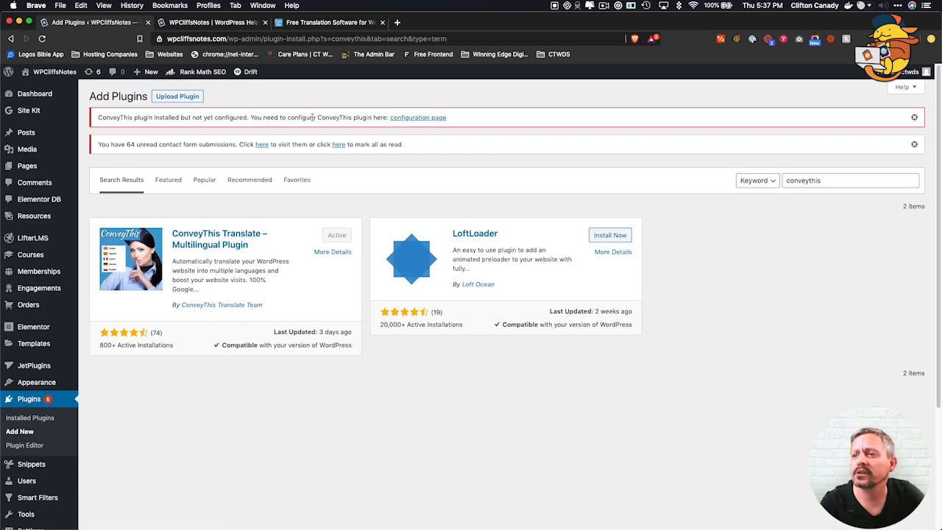
# Open the ConveyThis configuration page, select the API Key field, then go to the ConveyThis website.
pyautogui.click(406, 120)
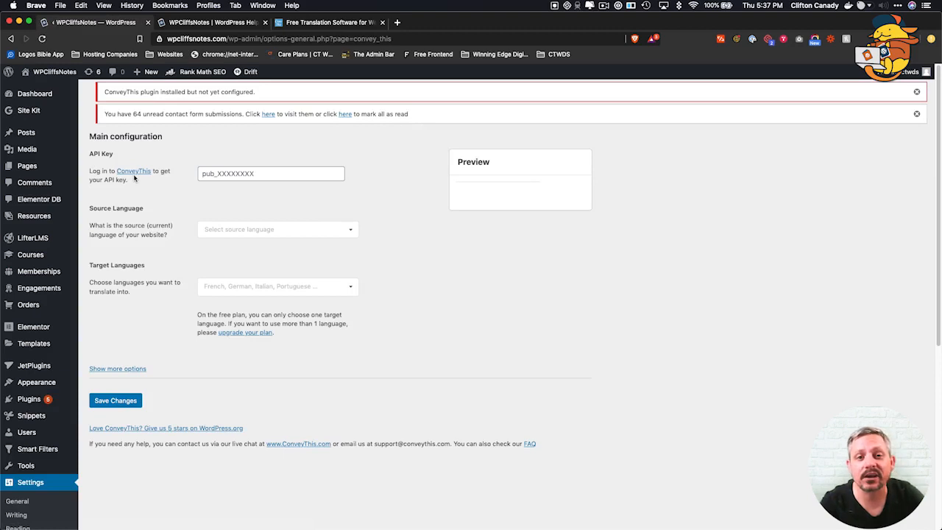
pyautogui.click(228, 174)
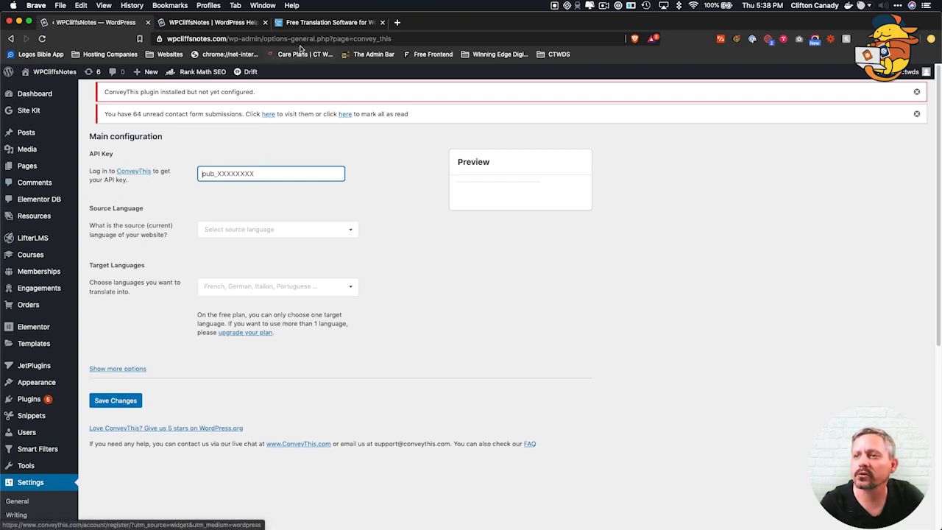
pyautogui.click(309, 24)
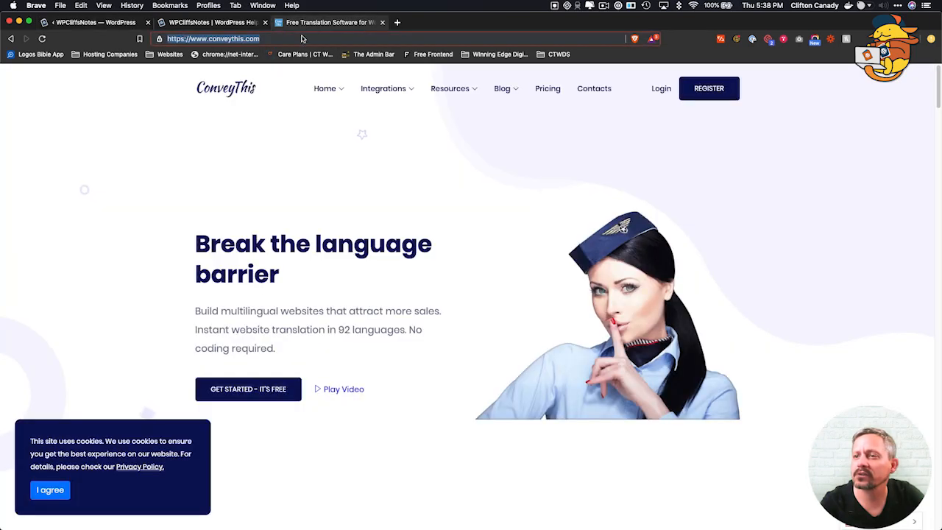
# Go to the ConveyThis registration form and enter the account e-mail address.
pyautogui.click(660, 91)
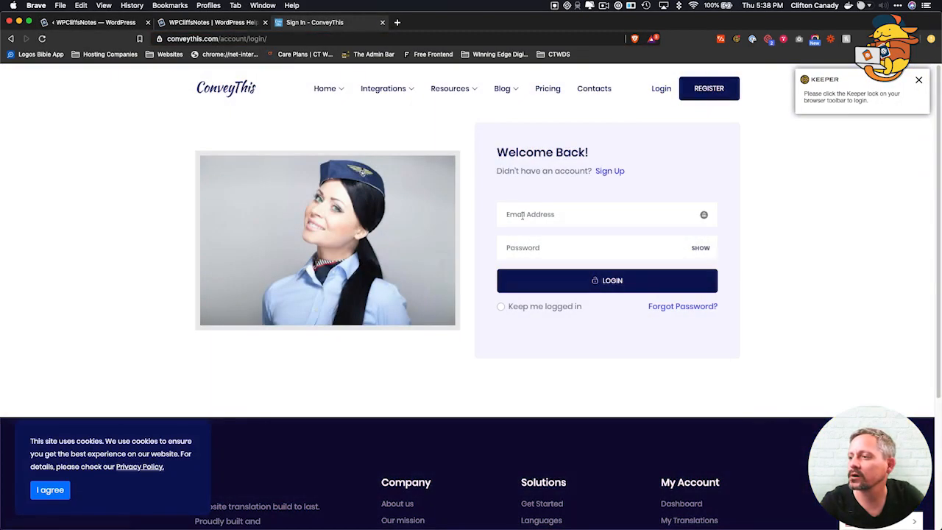
pyautogui.click(522, 216)
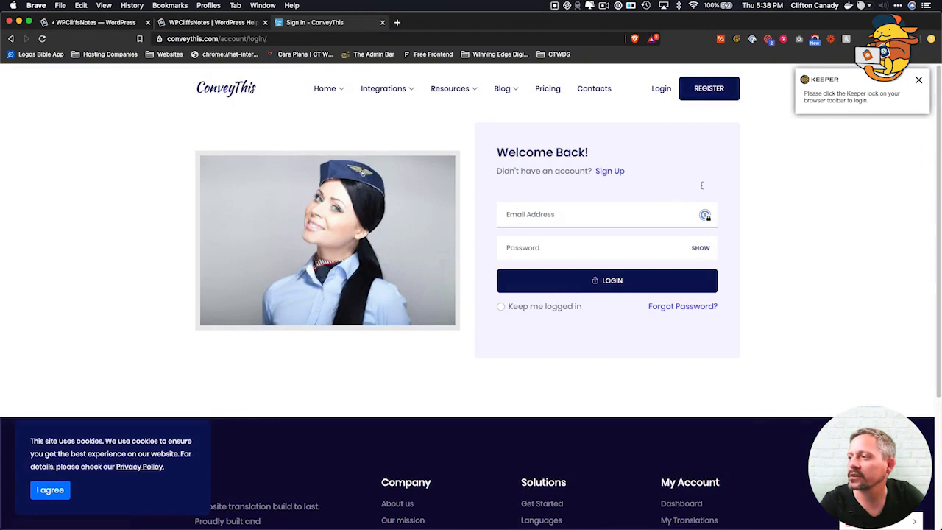
pyautogui.click(695, 89)
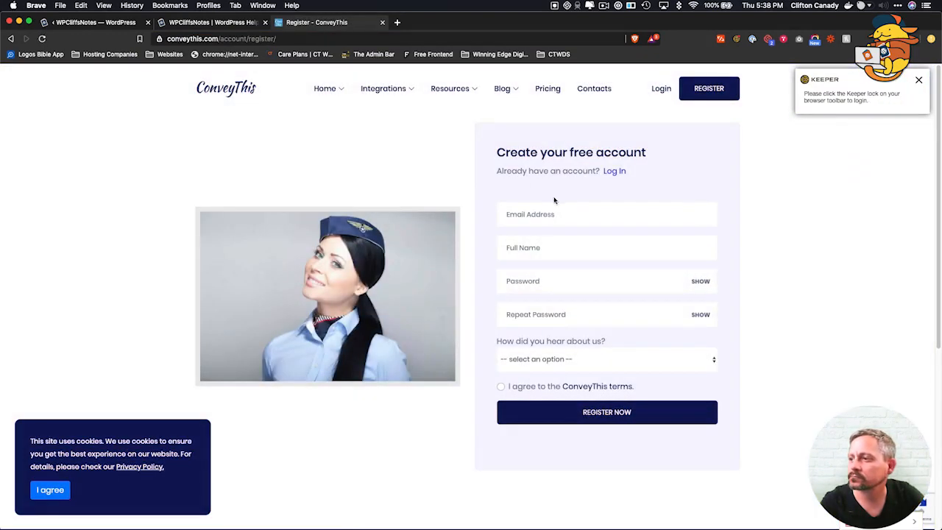
pyautogui.click(535, 213)
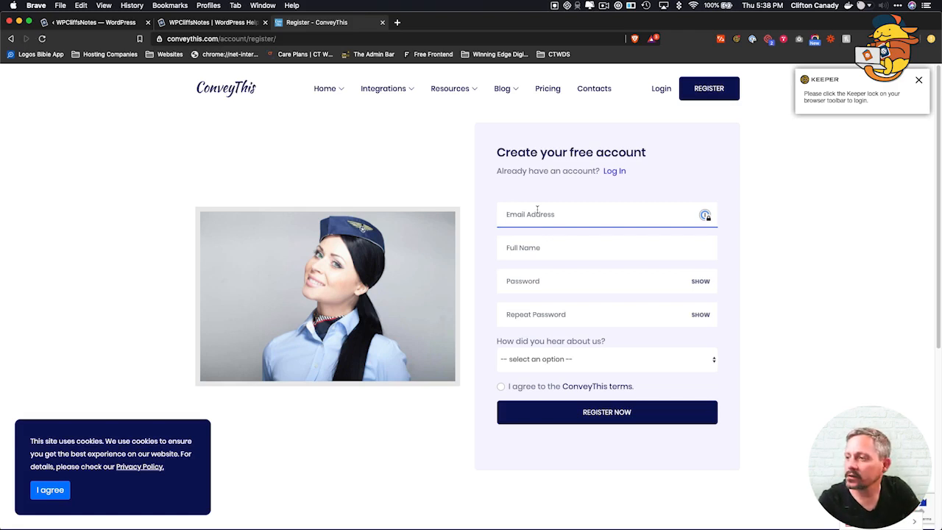
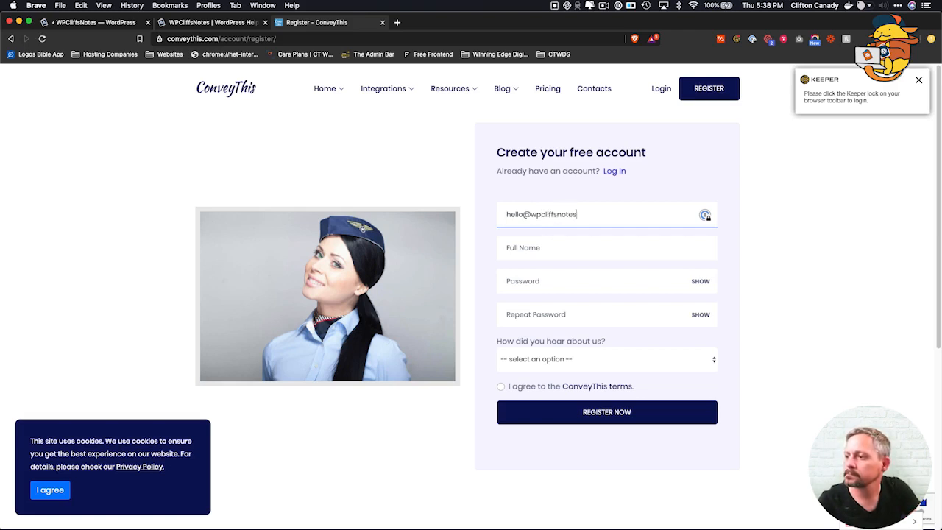
# Fill in the user's full name, the account password and its repeat.
pyautogui.press('Tab')
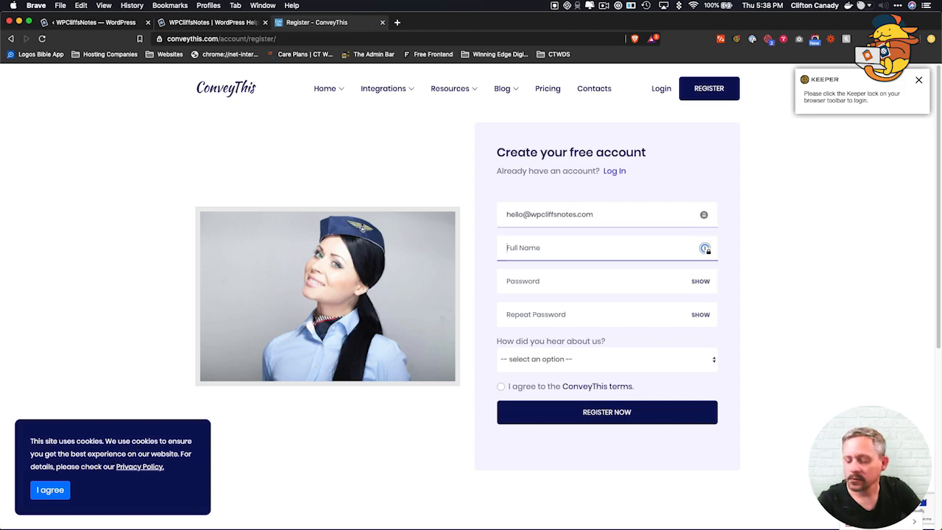
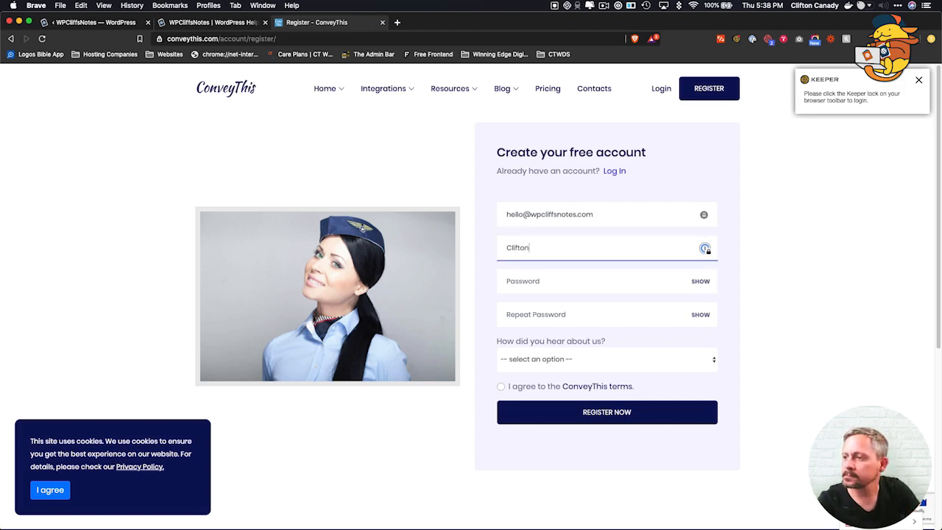
pyautogui.press('Tab')
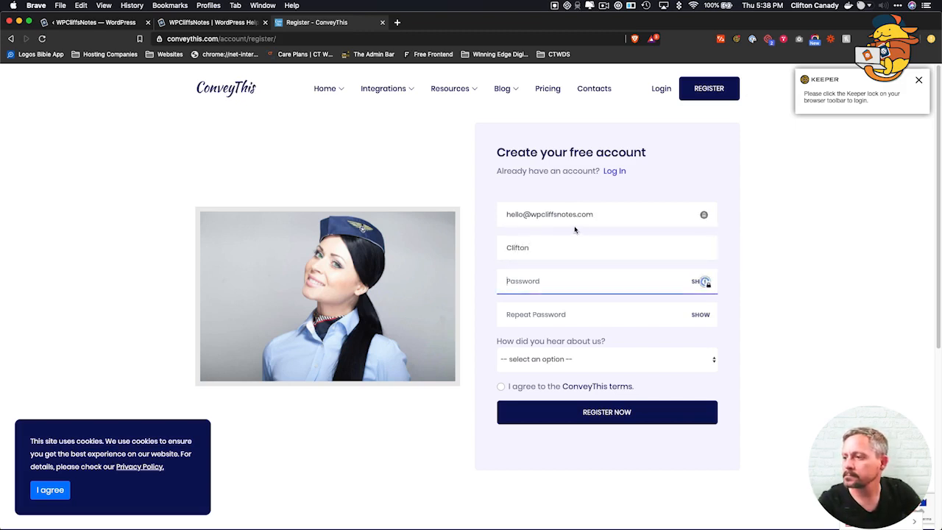
pyautogui.click(563, 245)
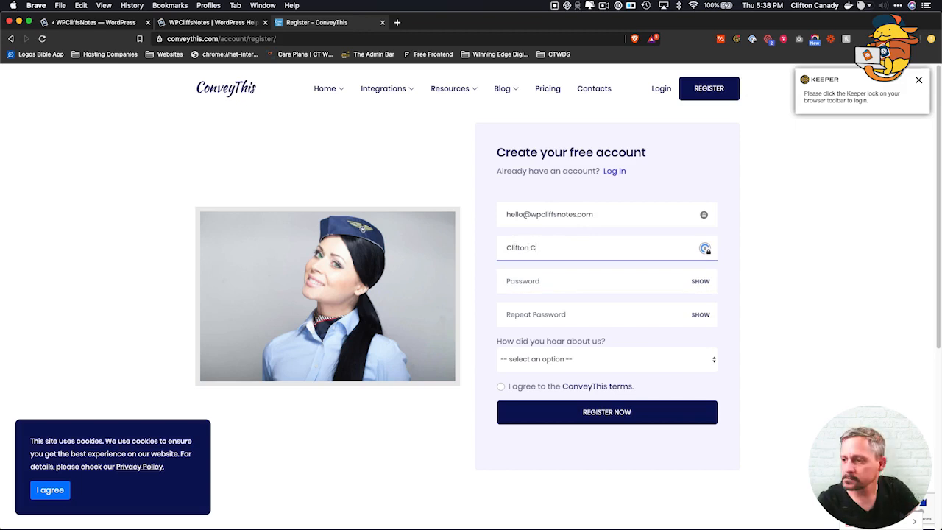
pyautogui.press('Tab')
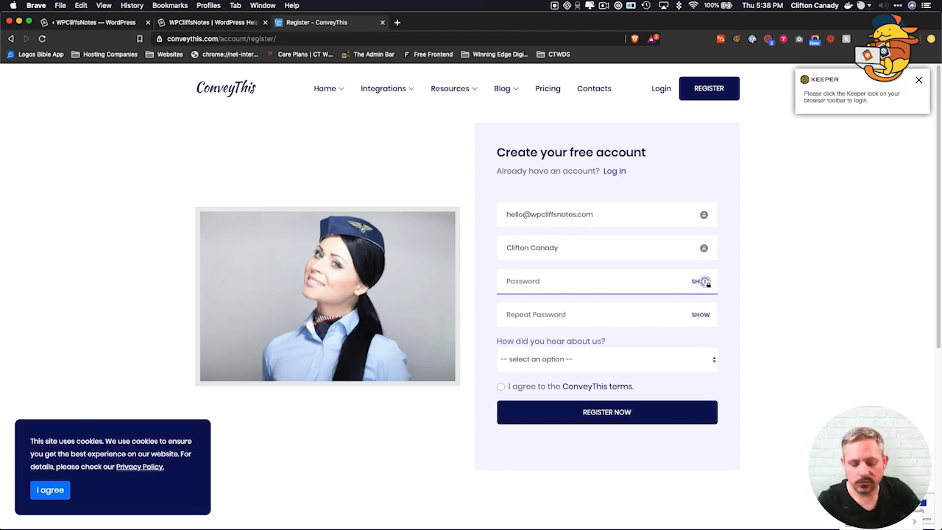
pyautogui.write('•')
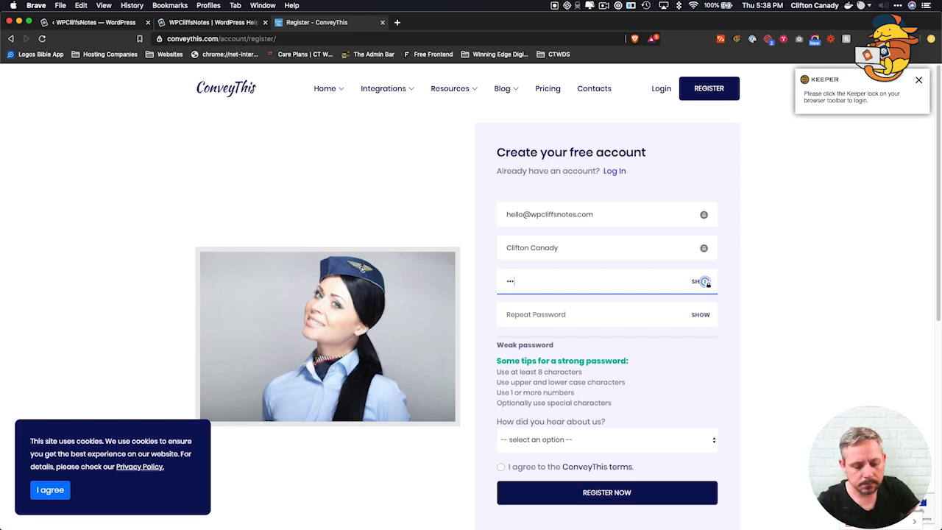
pyautogui.write('••••••••••')
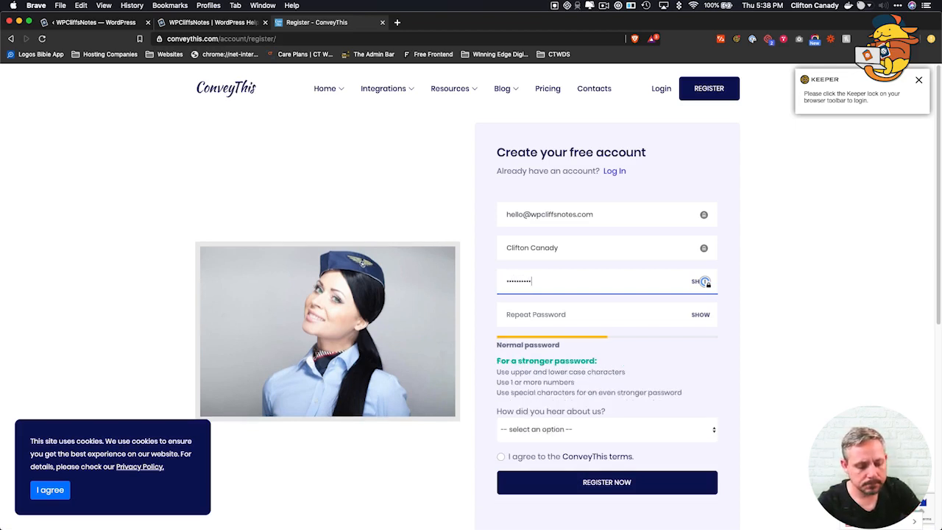
pyautogui.write('•')
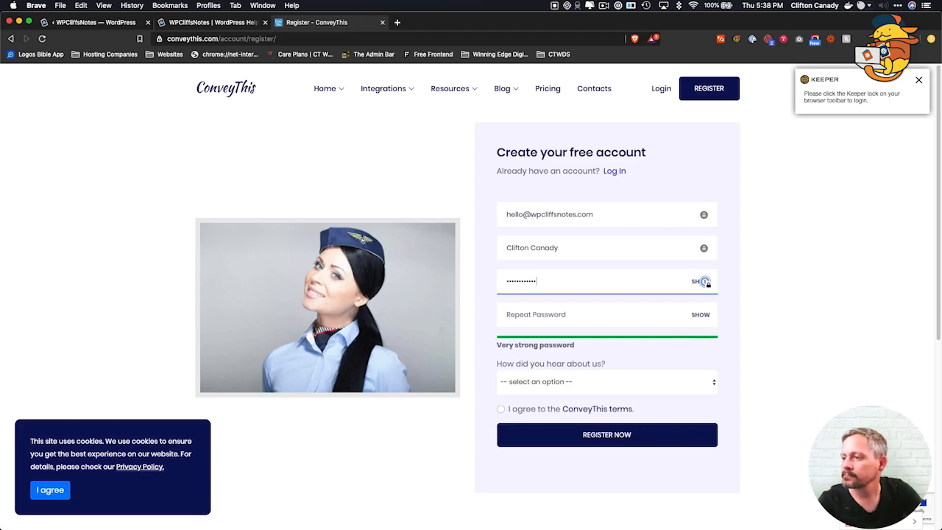
pyautogui.press('Tab')
pyautogui.write('•')
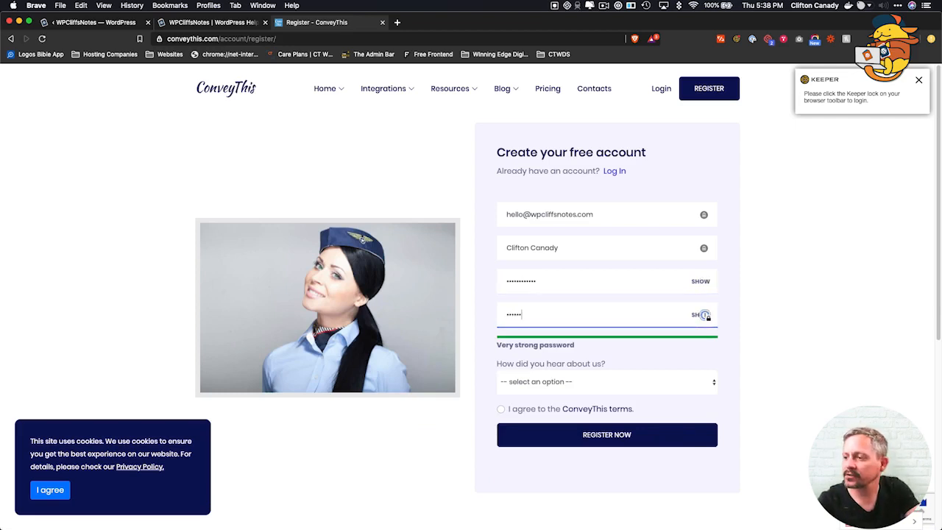
pyautogui.write('••••••')
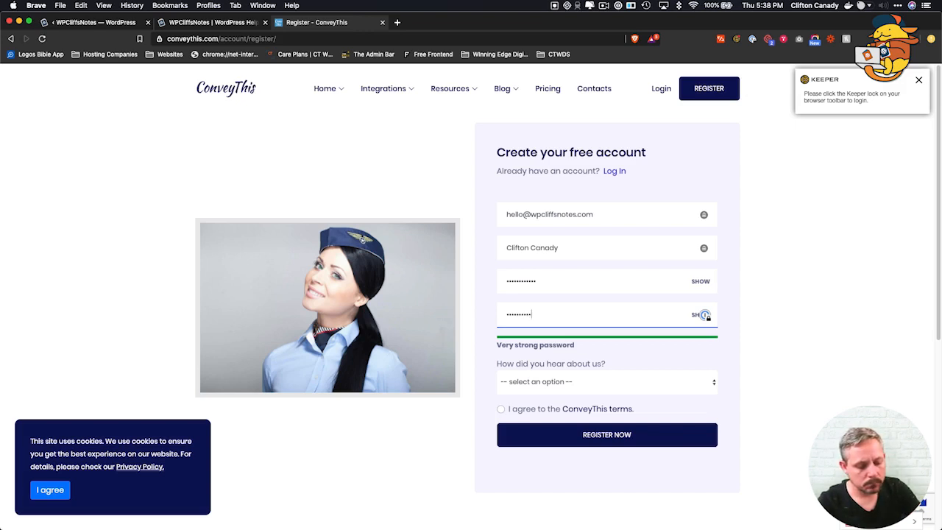
# Accept the terms, choose Youtube as the referral source, and submit the registration.
pyautogui.press('Return')
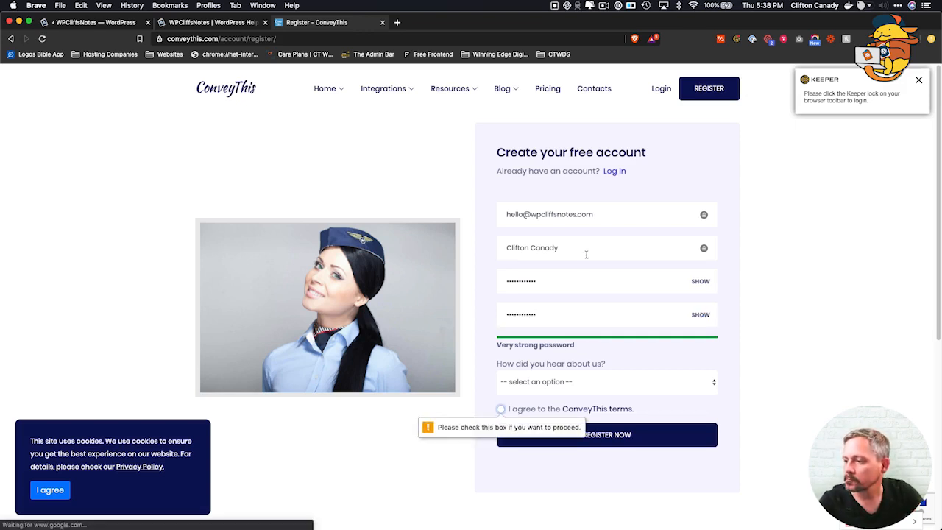
pyautogui.click(500, 409)
pyautogui.click(544, 384)
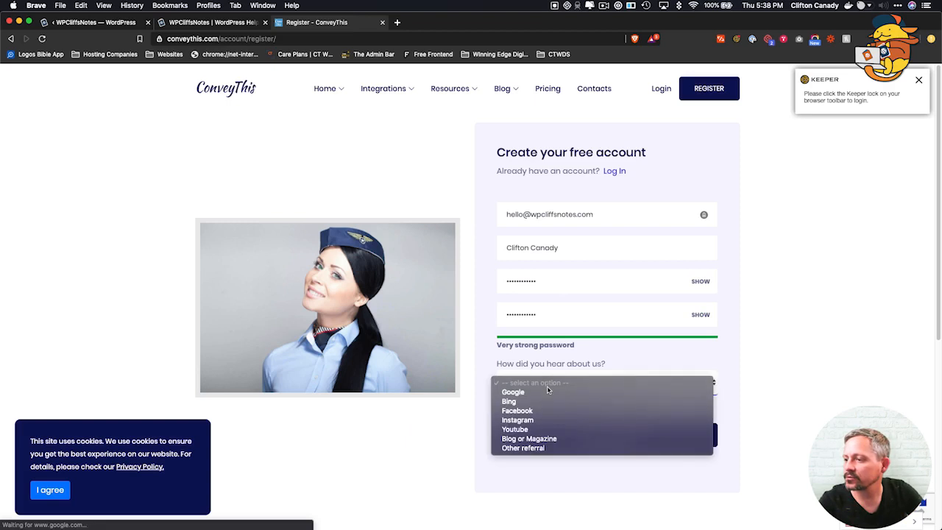
pyautogui.click(532, 449)
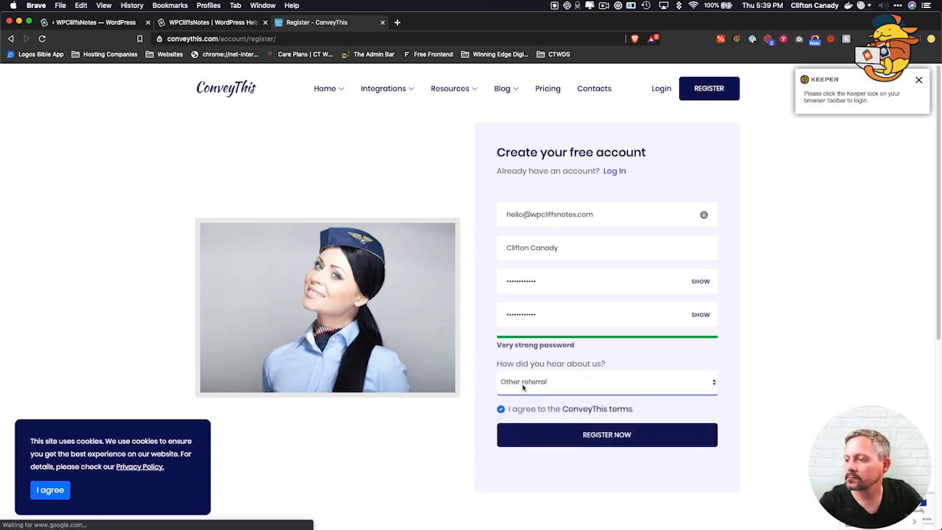
pyautogui.click(522, 385)
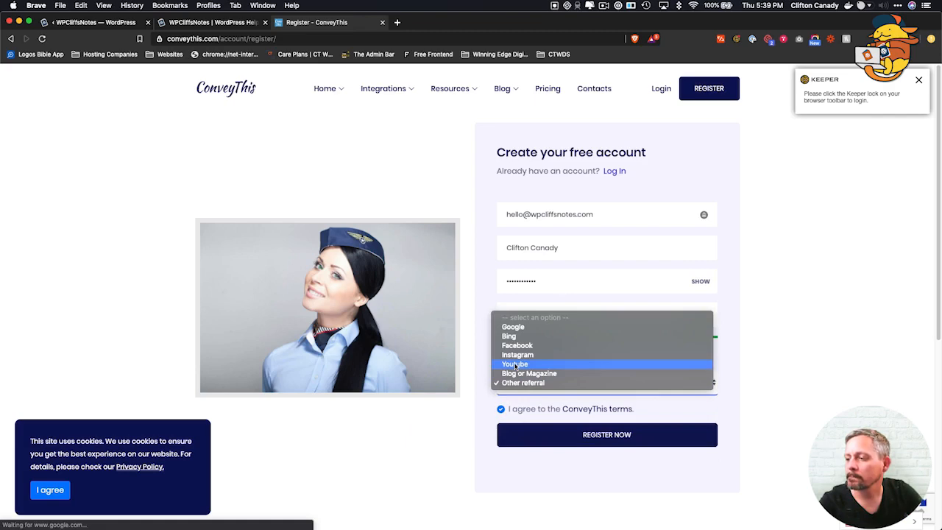
pyautogui.click(514, 365)
pyautogui.click(548, 437)
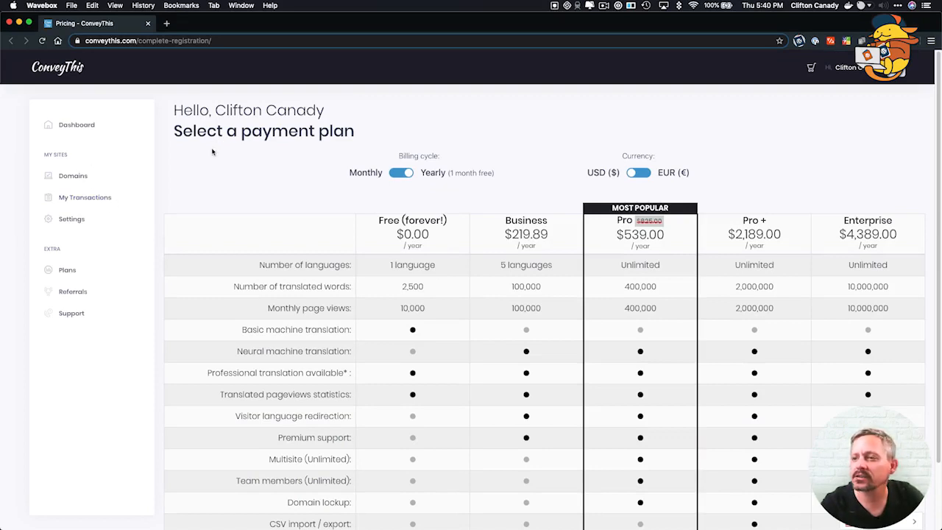
# Pick and confirm the Free plan with its 2,500-word limit, then go to the dashboard.
pyautogui.scroll(-2, 406, 241)
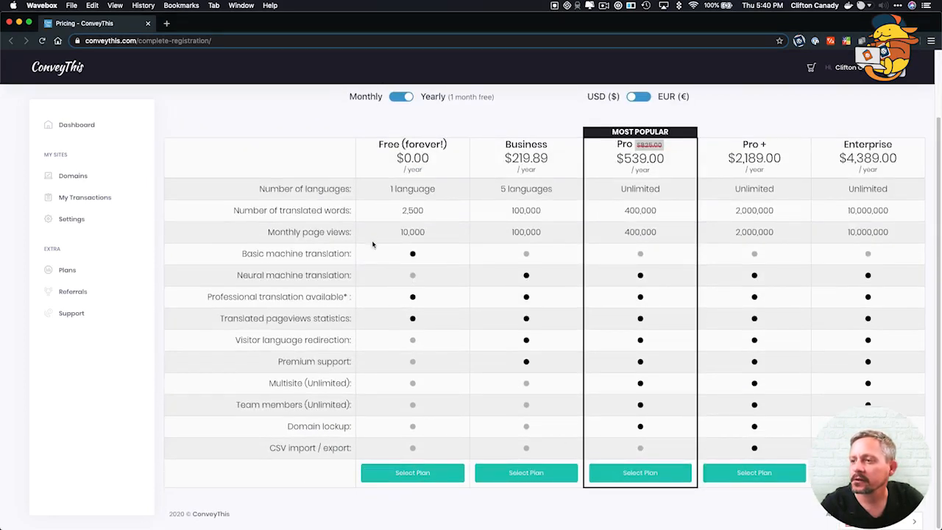
pyautogui.scroll(1, 372, 236)
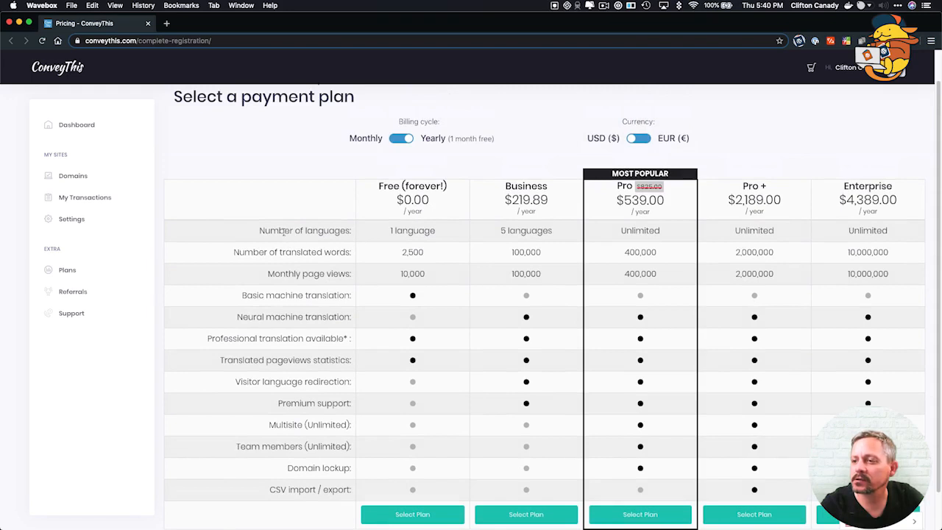
pyautogui.moveTo(233, 254); pyautogui.dragTo(430, 257)
pyautogui.click(404, 252)
pyautogui.click(431, 259)
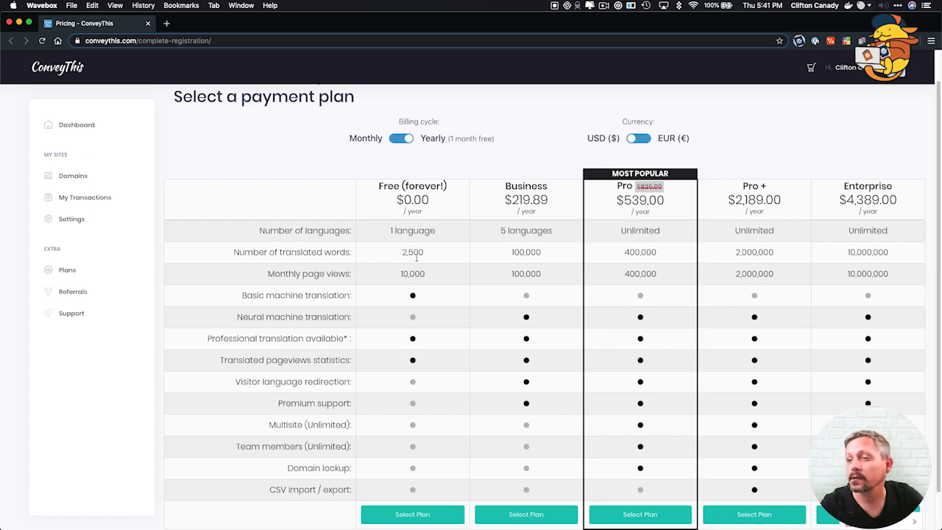
pyautogui.scroll(-1, 397, 368)
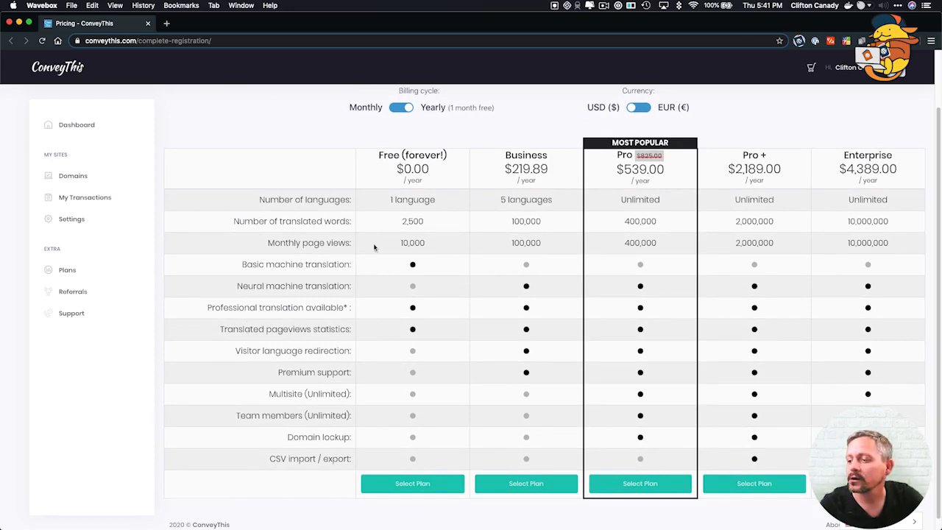
pyautogui.click(405, 485)
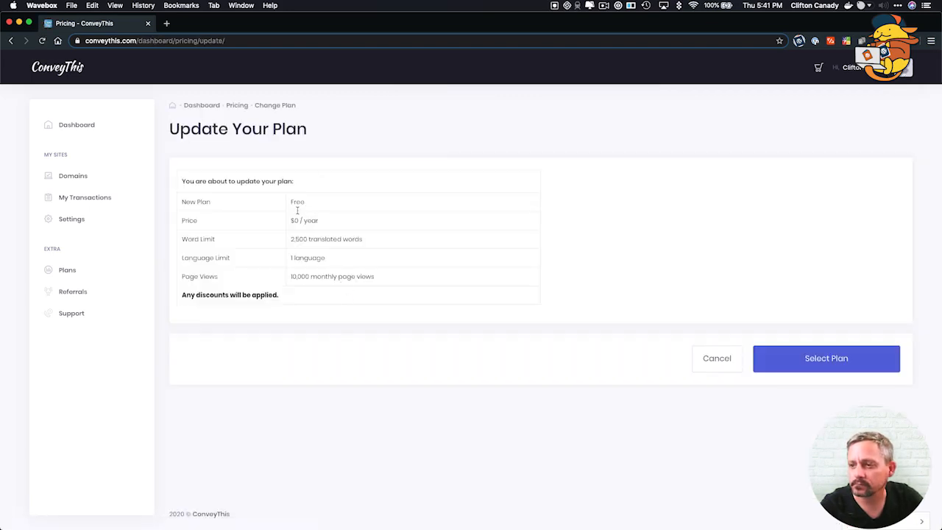
pyautogui.click(806, 365)
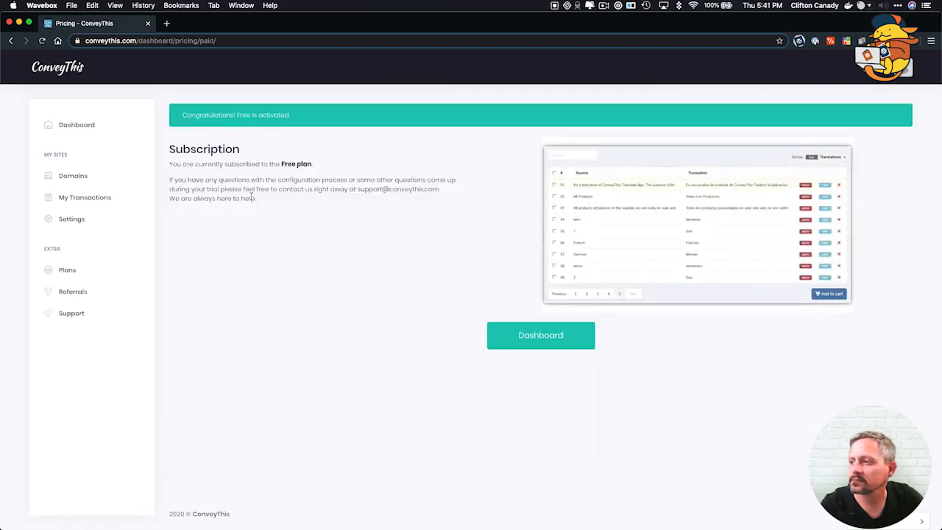
pyautogui.click(542, 340)
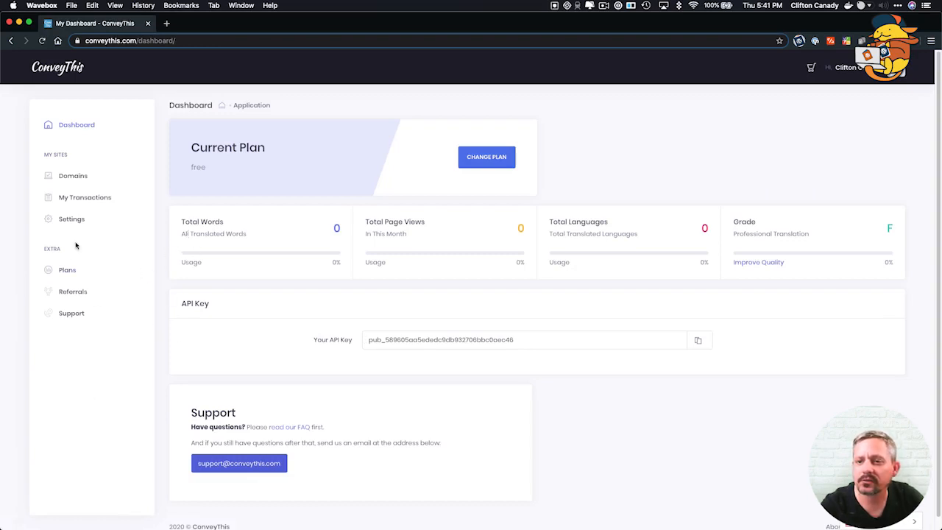
# Copy the account's API key to the clipboard and dismiss the Copied! alert.
pyautogui.doubleClick(476, 339)
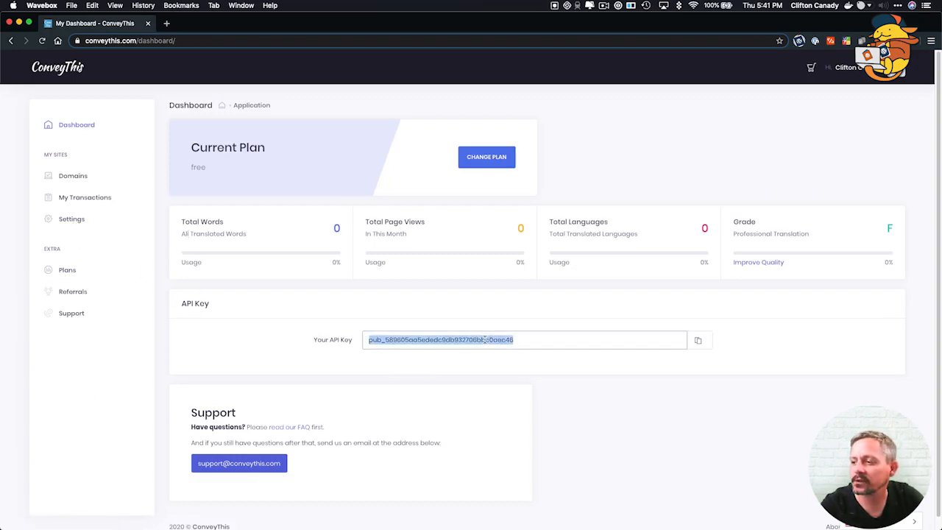
pyautogui.click(698, 340)
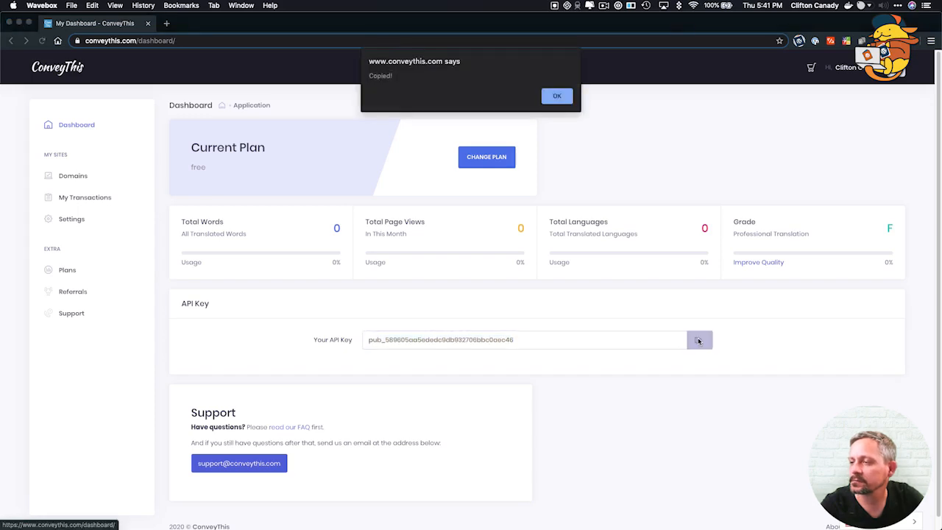
pyautogui.click(565, 94)
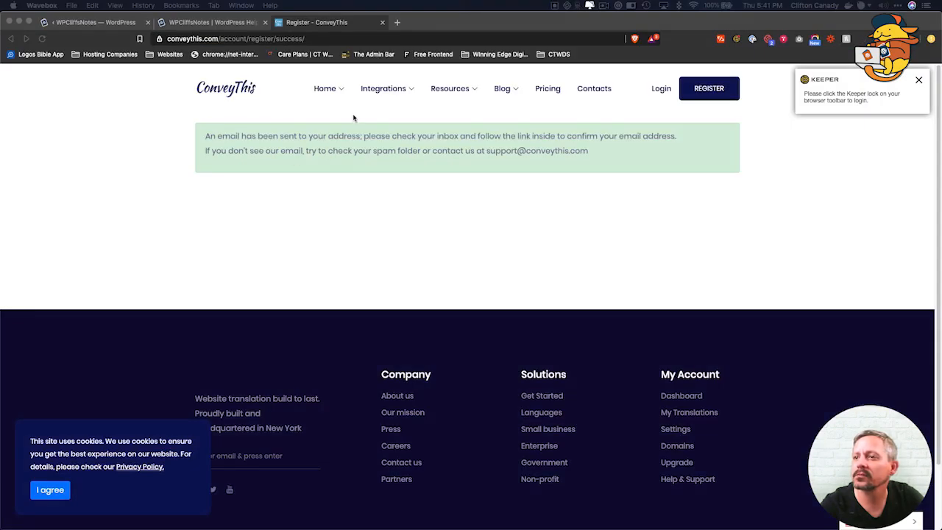
# Paste the API key into WordPress's ConveyThis API Key field and save the settings.
pyautogui.click(186, 23)
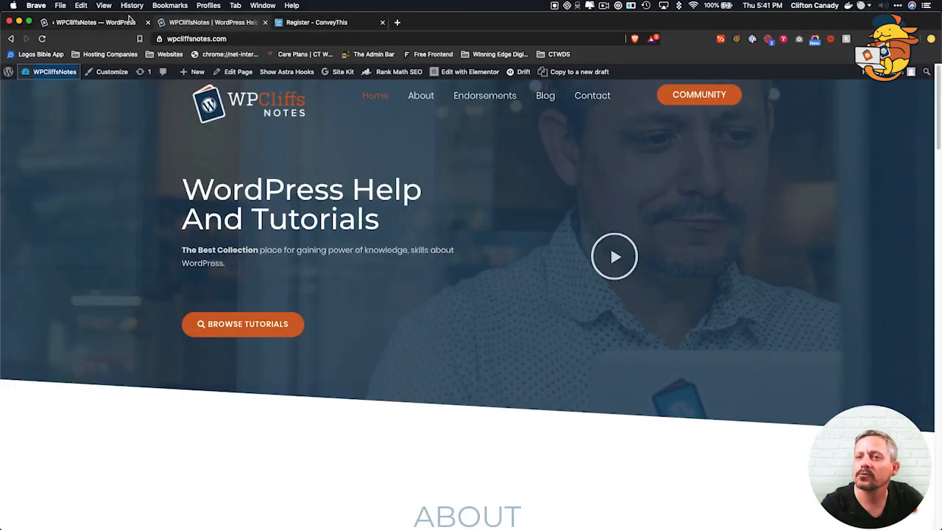
pyautogui.click(78, 25)
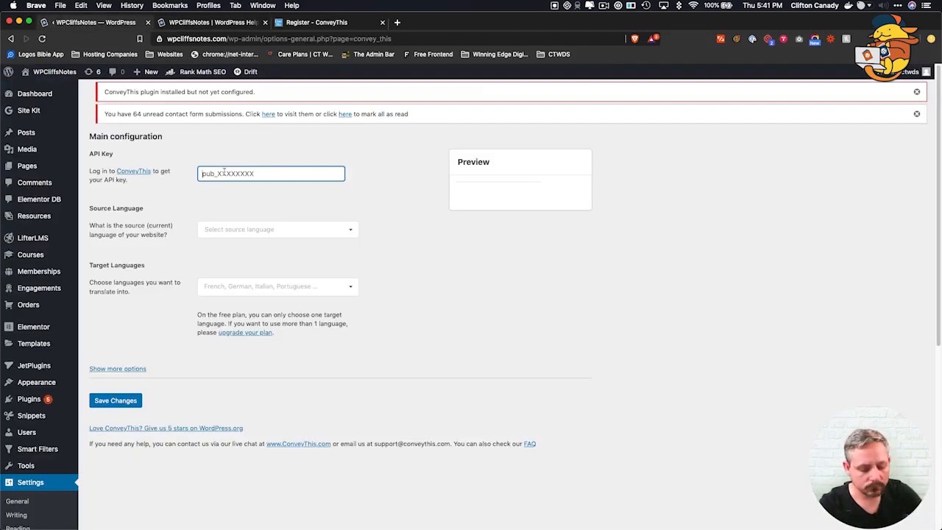
pyautogui.press('super+v')
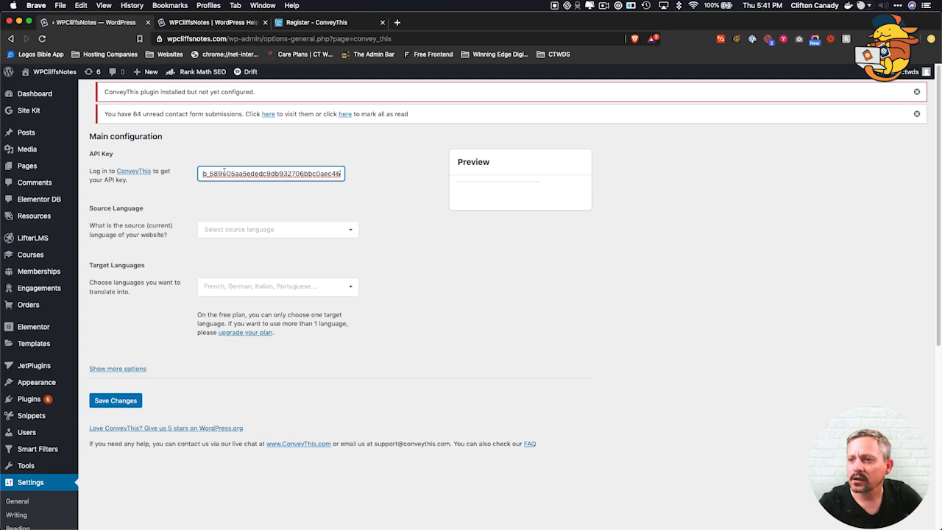
pyautogui.click(345, 196)
pyautogui.click(107, 403)
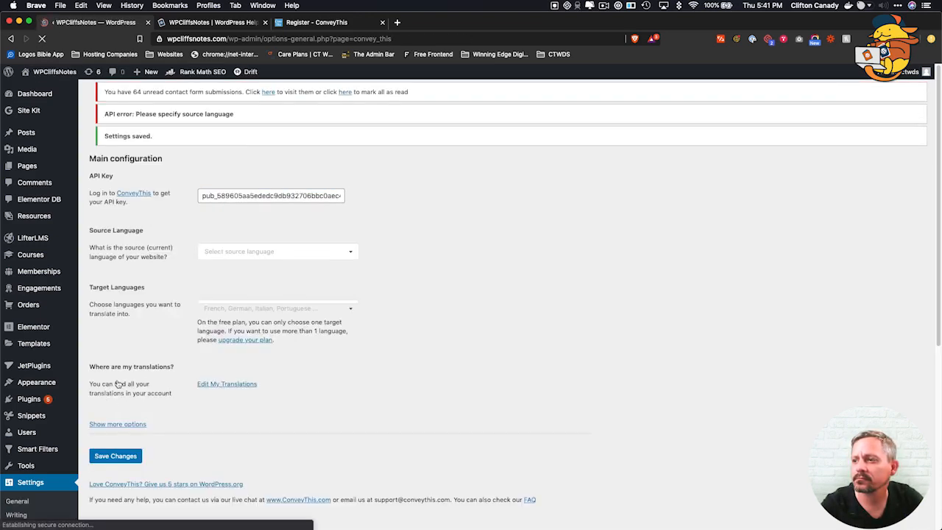
# Set English as source language, add Spanish and German as targets, and save.
pyautogui.click(210, 250)
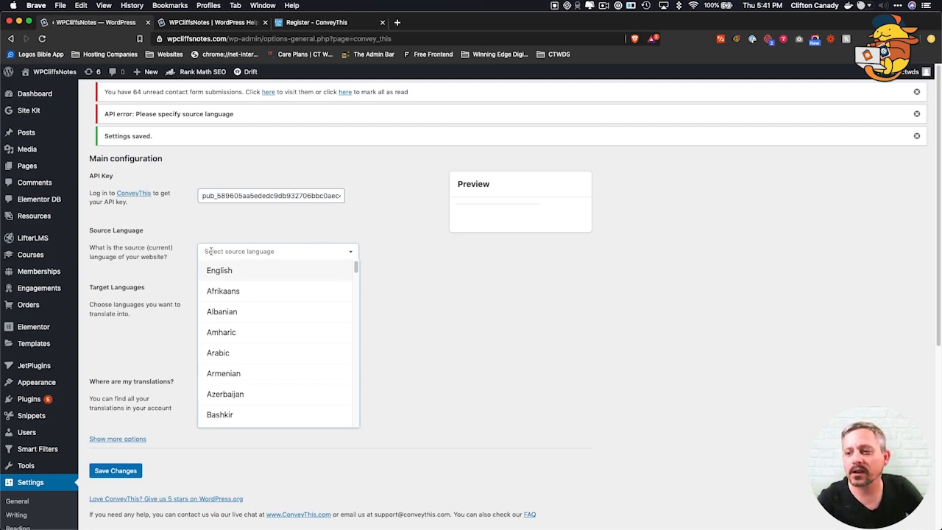
pyautogui.click(226, 272)
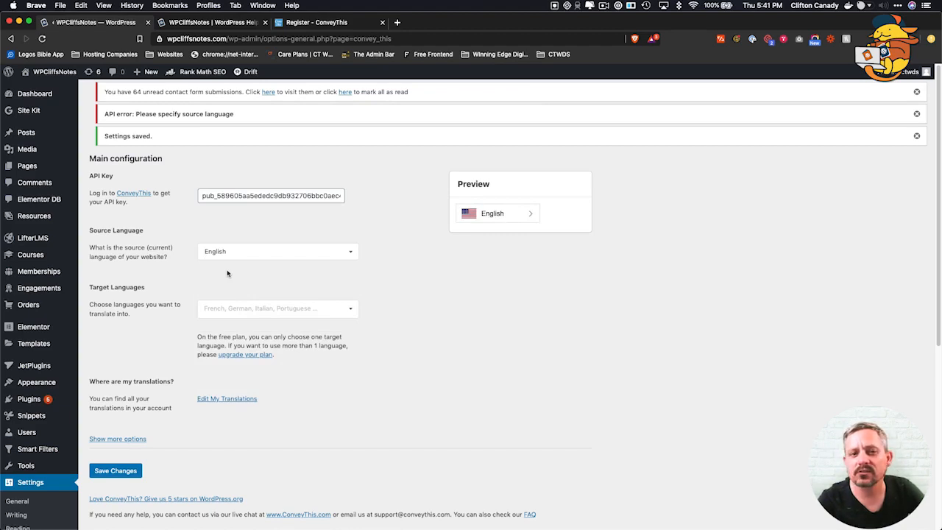
pyautogui.click(216, 310)
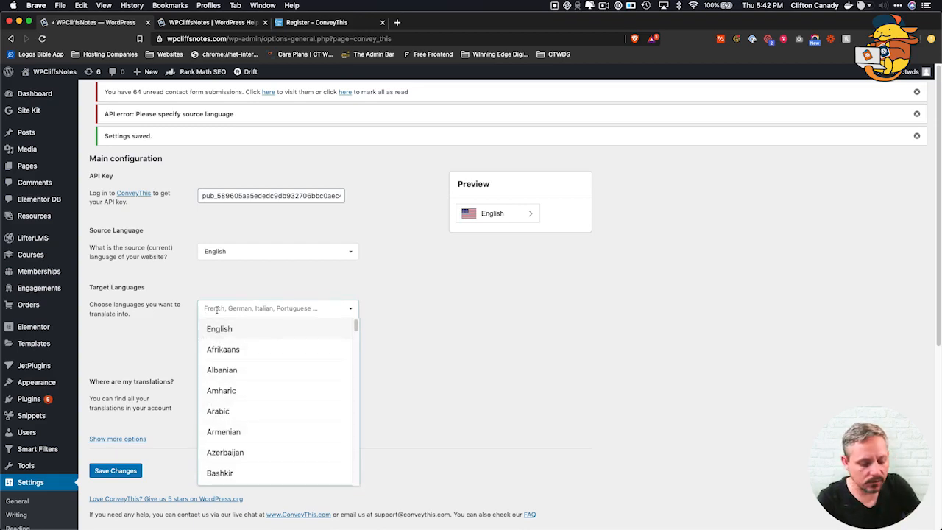
pyautogui.write('span')
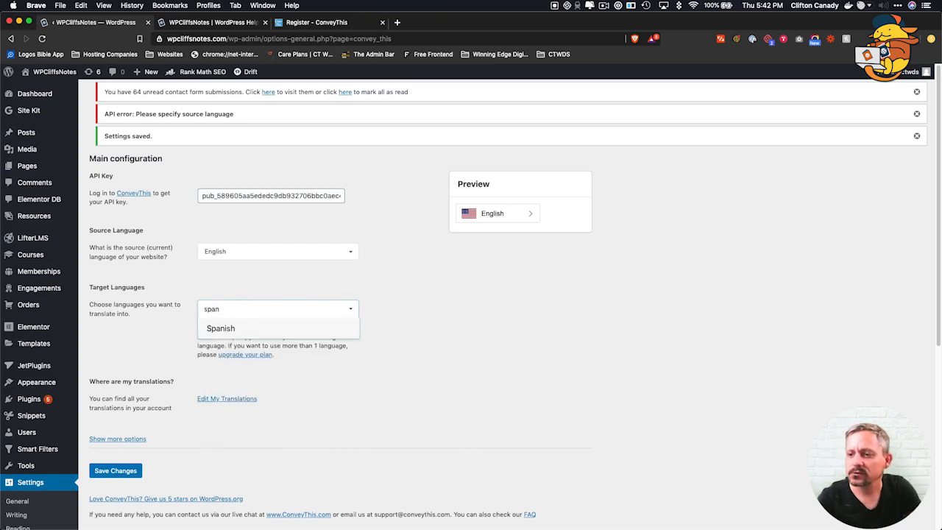
pyautogui.press('Return')
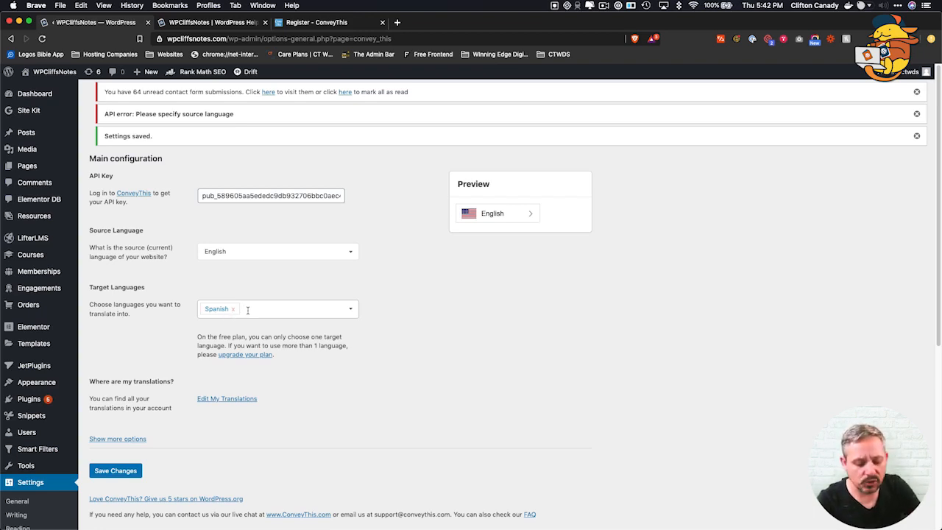
pyautogui.write('Ge')
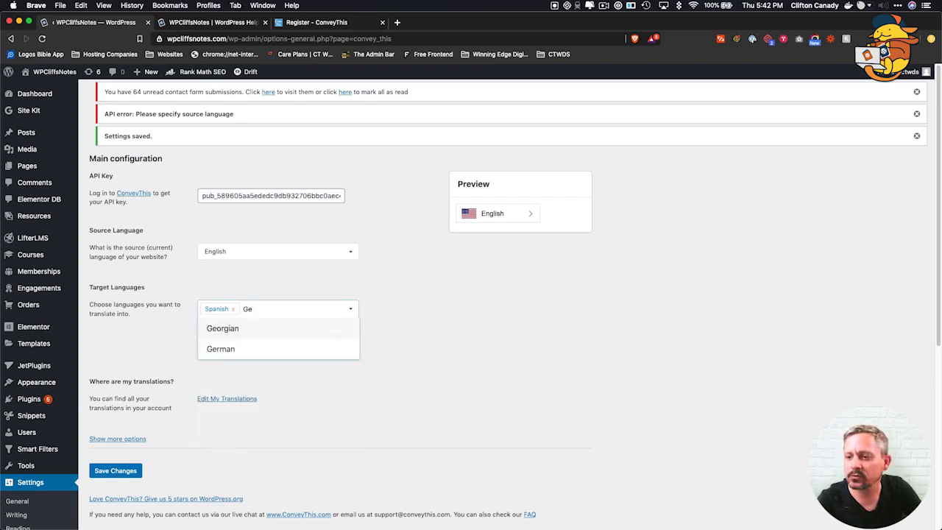
pyautogui.press('Down')
pyautogui.press('Return')
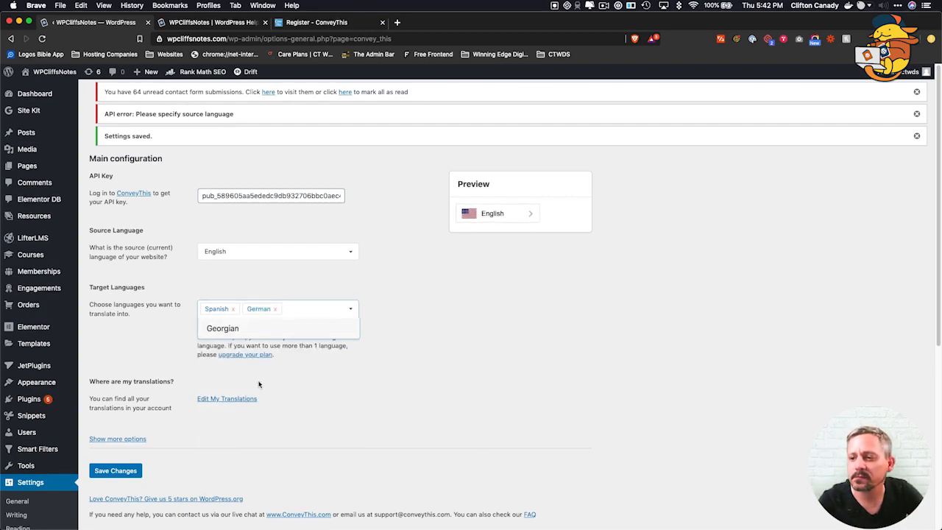
pyautogui.click(356, 401)
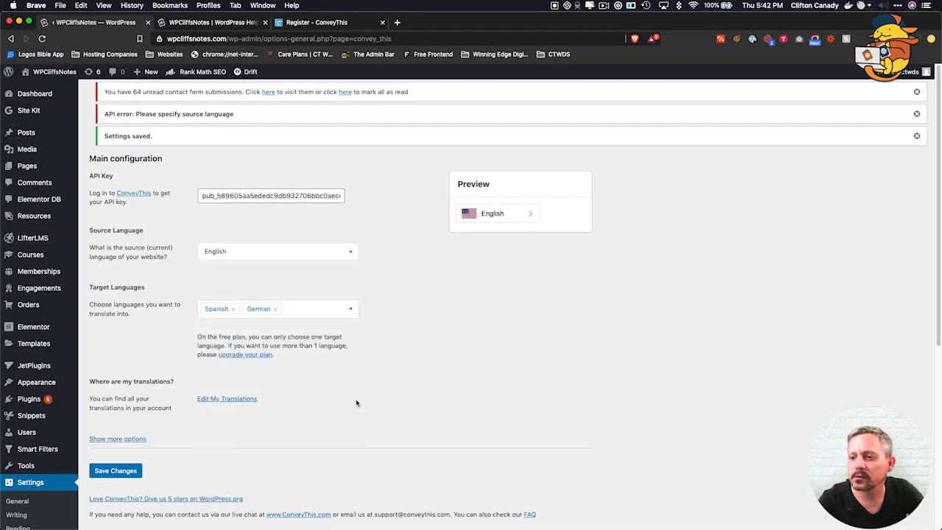
pyautogui.click(116, 472)
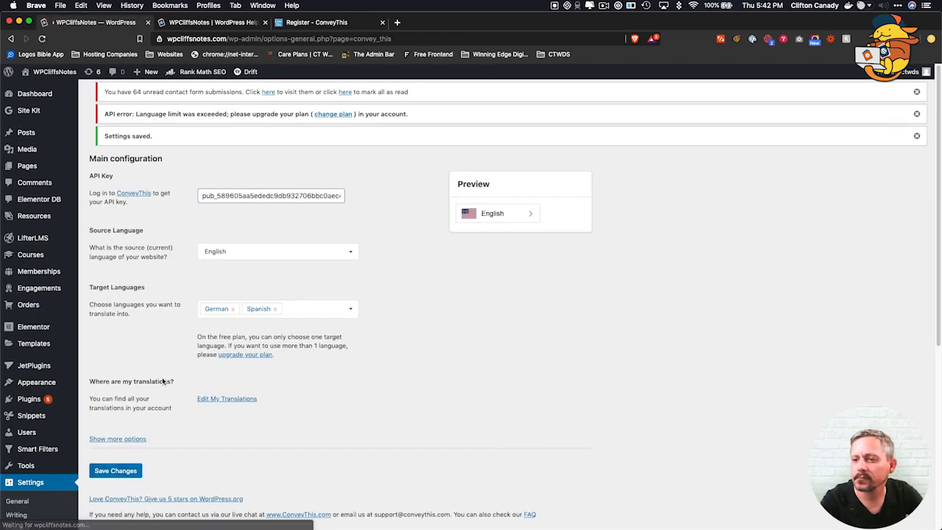
# Expand the additional translation options and turn on hiding the ConveyThis logo.
pyautogui.scroll(-3, 244, 427)
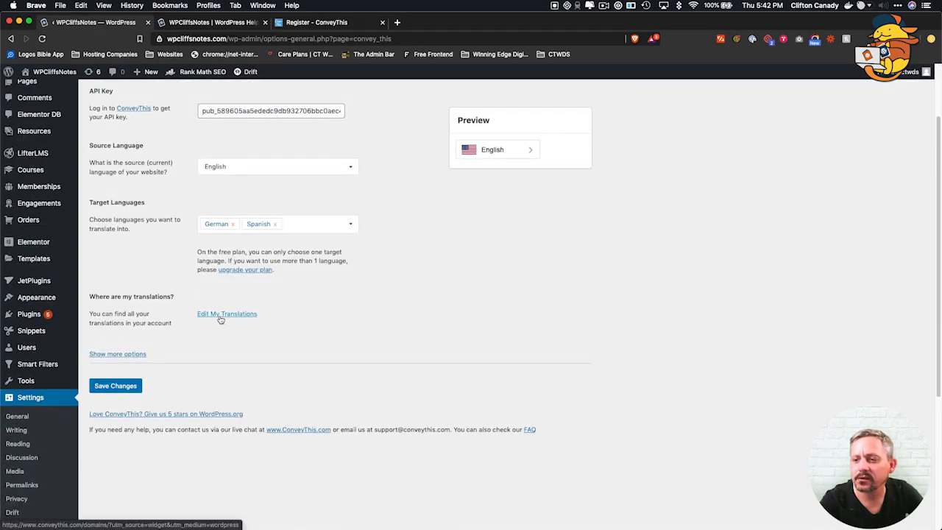
pyautogui.click(118, 355)
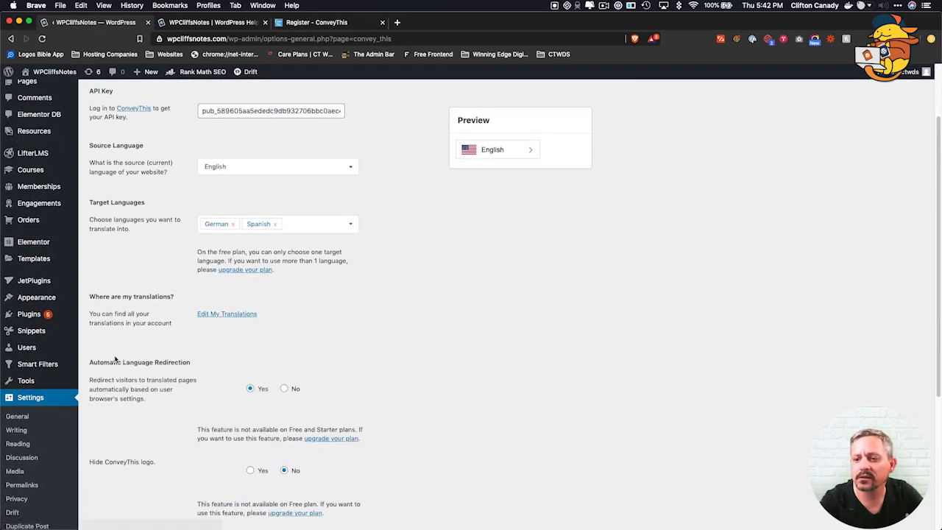
pyautogui.scroll(-14, 196, 378)
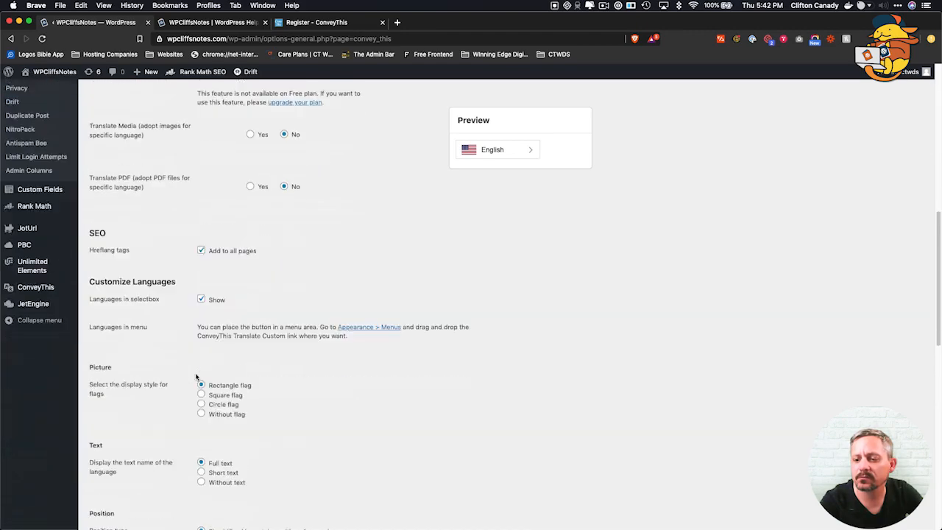
pyautogui.scroll(10, 196, 378)
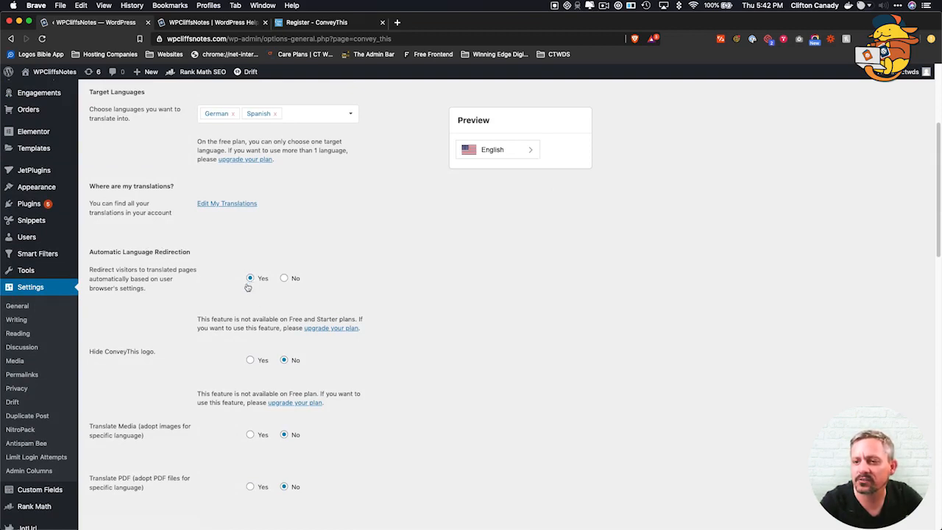
pyautogui.scroll(-2, 191, 304)
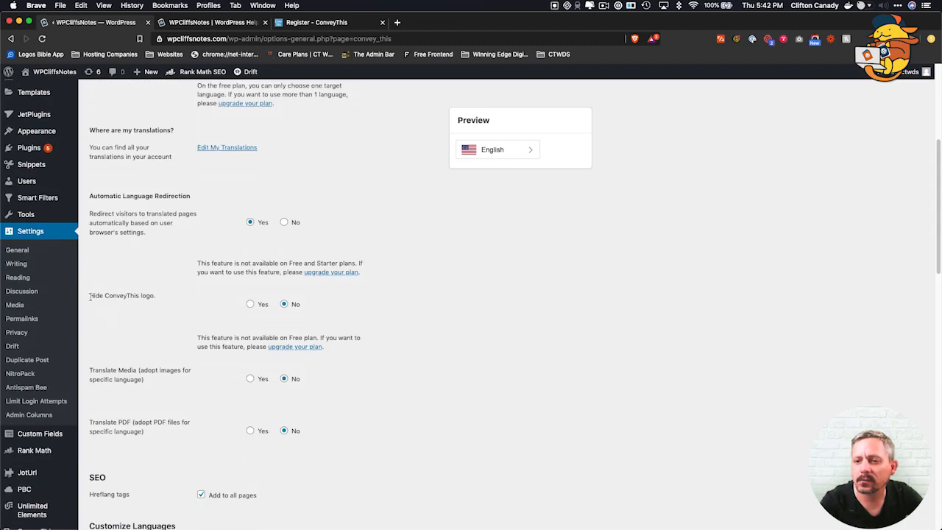
pyautogui.click(251, 304)
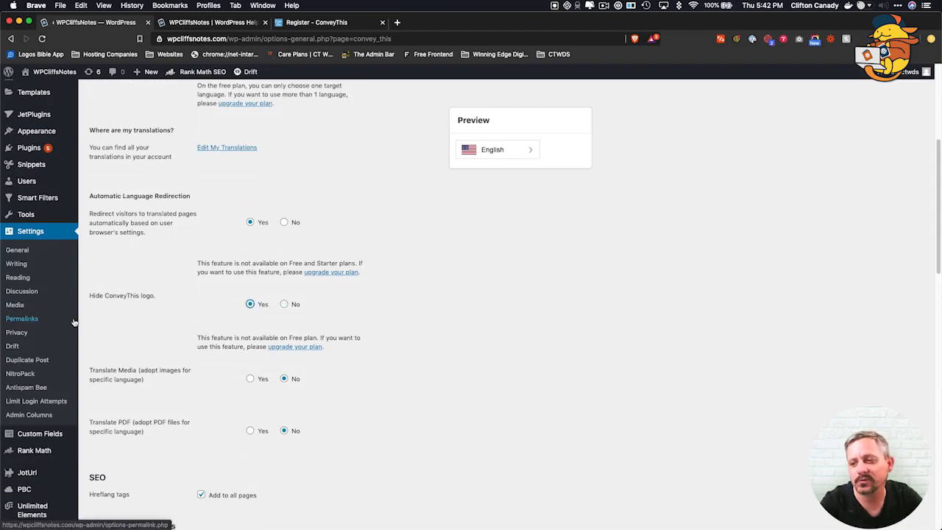
# Set Translate Media to Yes and review the remaining language and flag settings.
pyautogui.scroll(-1, 183, 308)
pyautogui.scroll(-2, 183, 309)
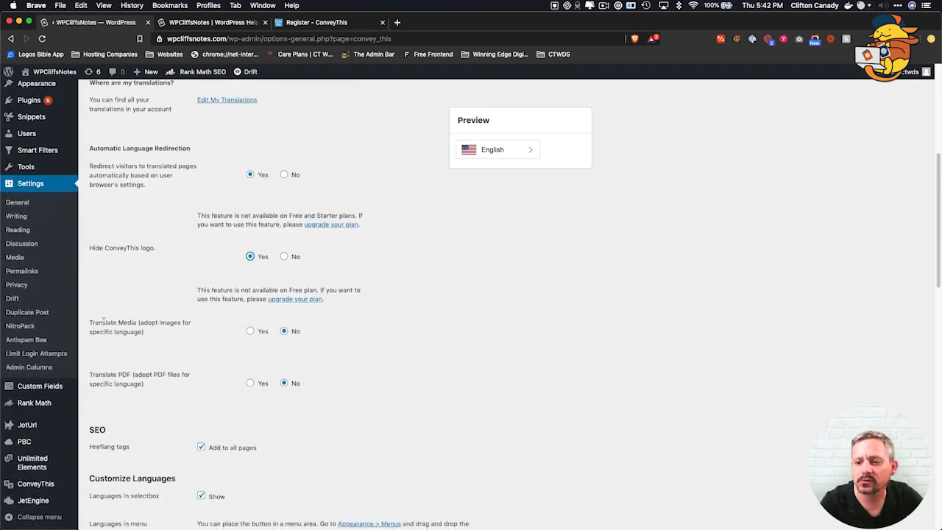
pyautogui.click(251, 332)
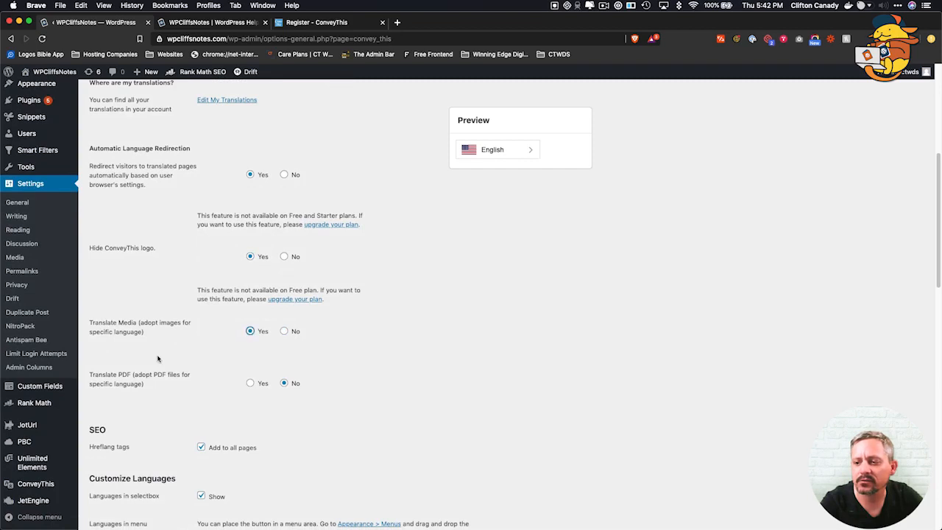
pyautogui.scroll(-7, 157, 357)
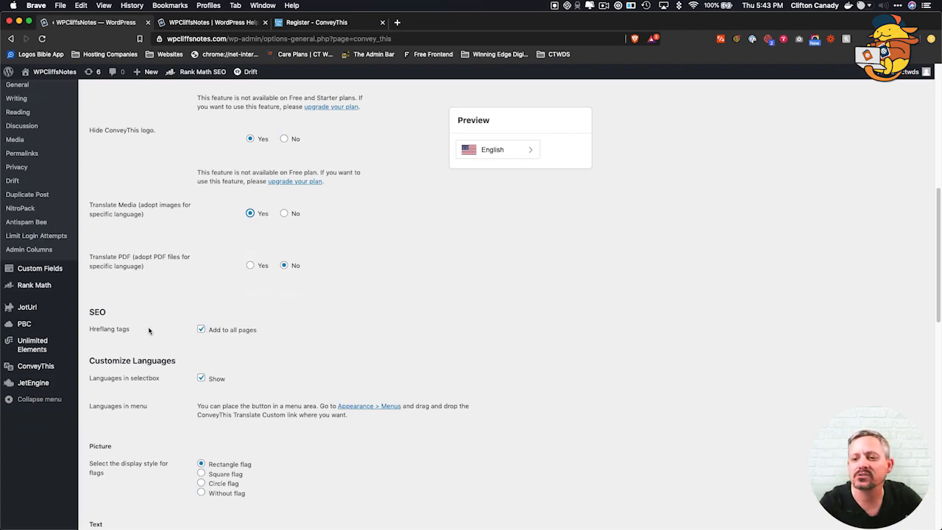
pyautogui.scroll(-4, 154, 331)
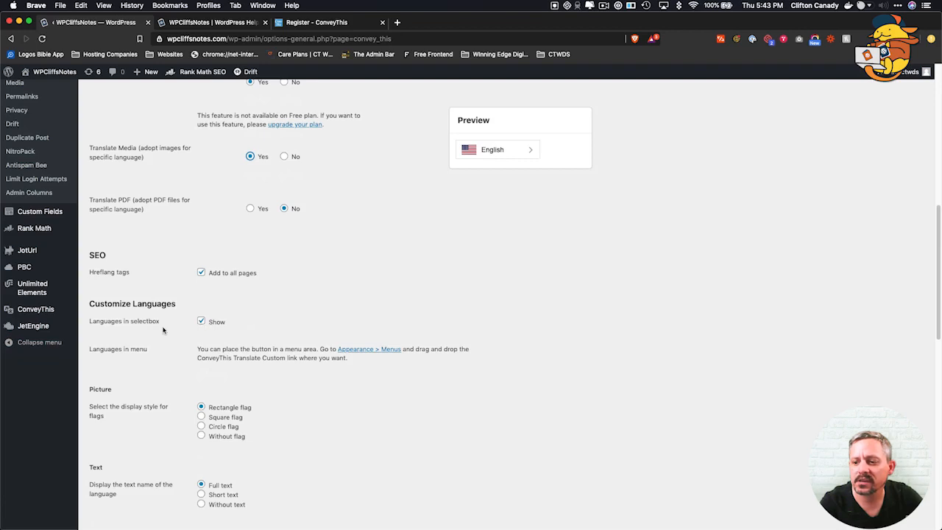
pyautogui.scroll(-5, 163, 332)
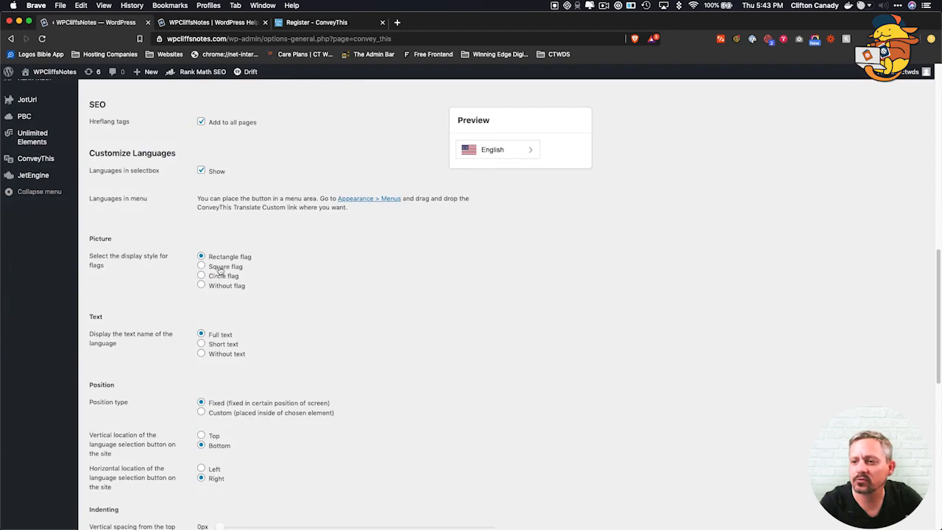
pyautogui.click(201, 267)
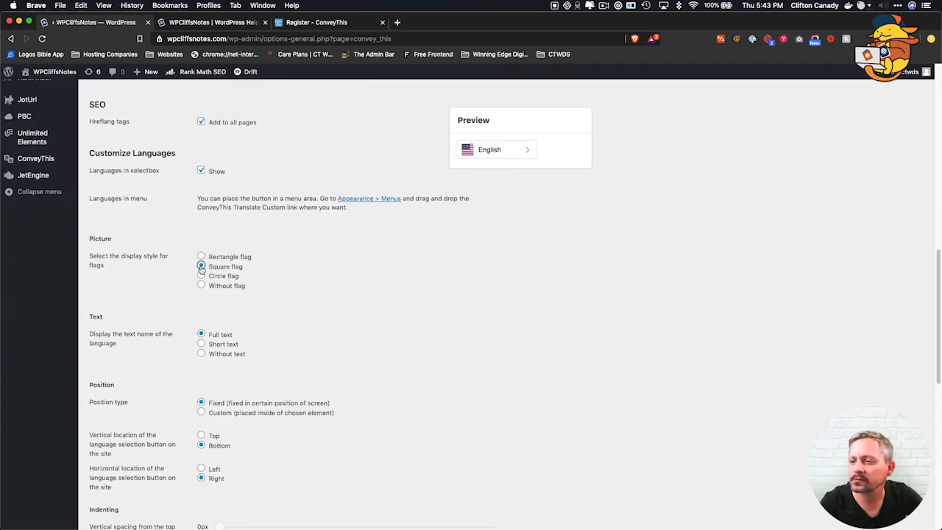
pyautogui.click(202, 276)
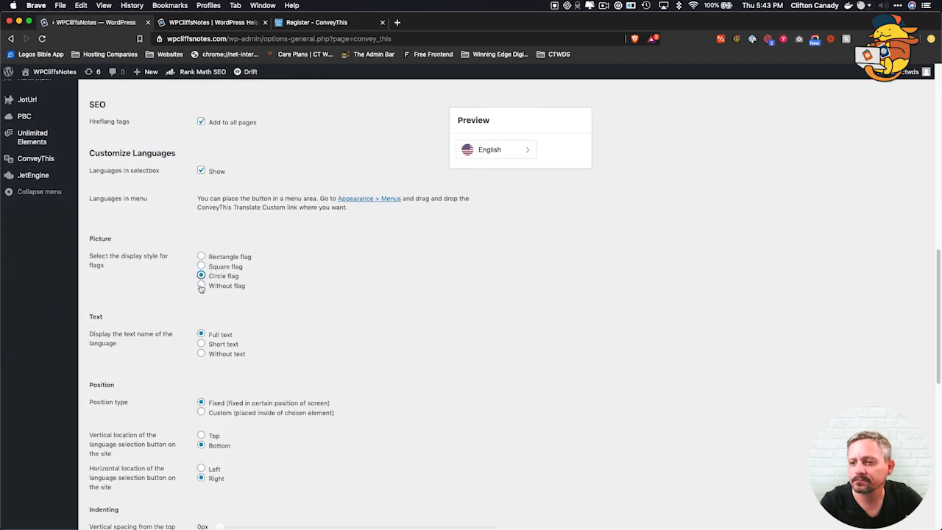
pyautogui.click(201, 286)
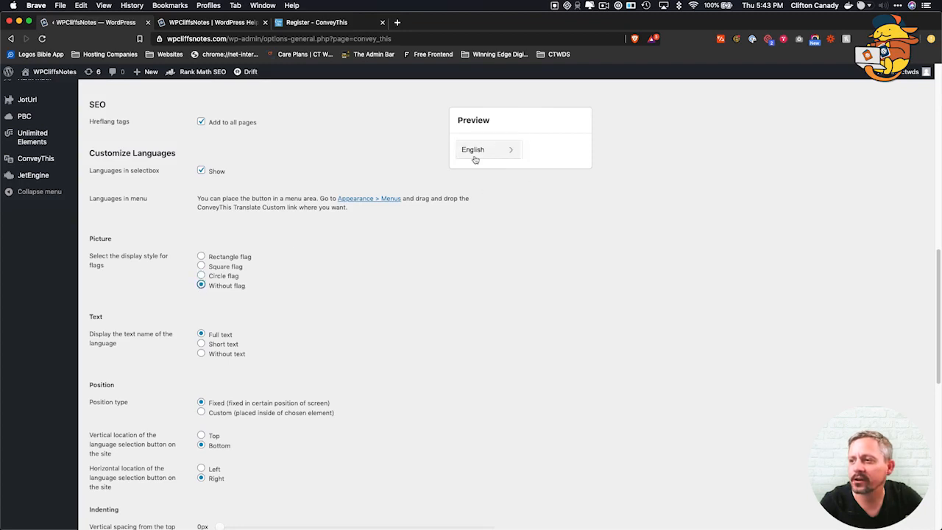
pyautogui.click(202, 276)
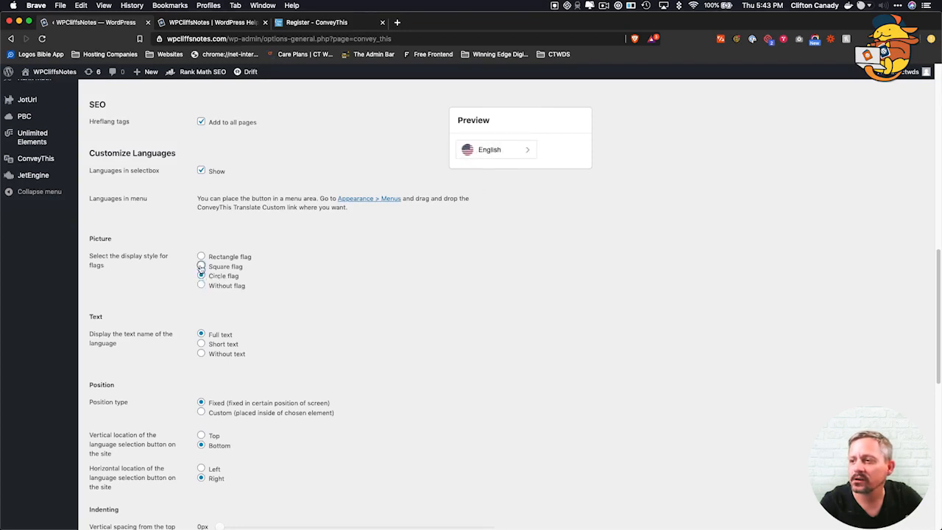
pyautogui.click(201, 265)
pyautogui.click(200, 256)
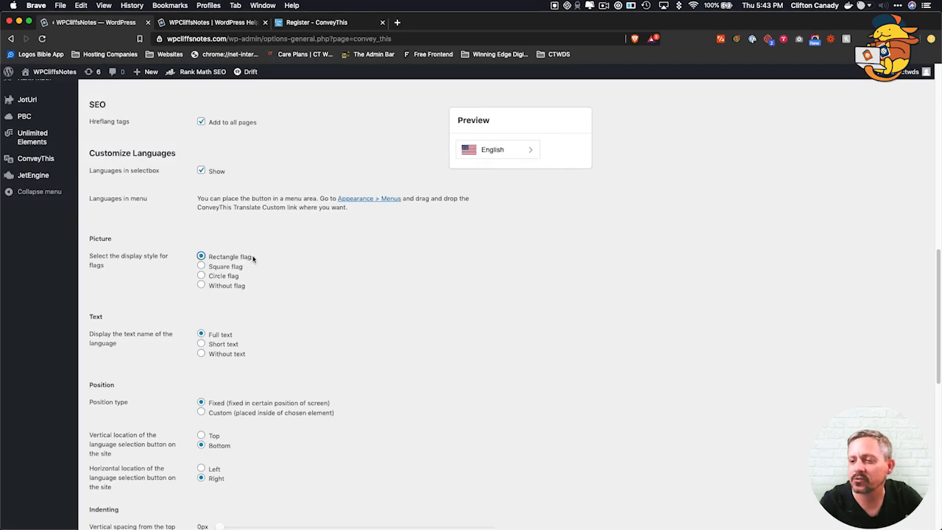
pyautogui.scroll(-1, 152, 351)
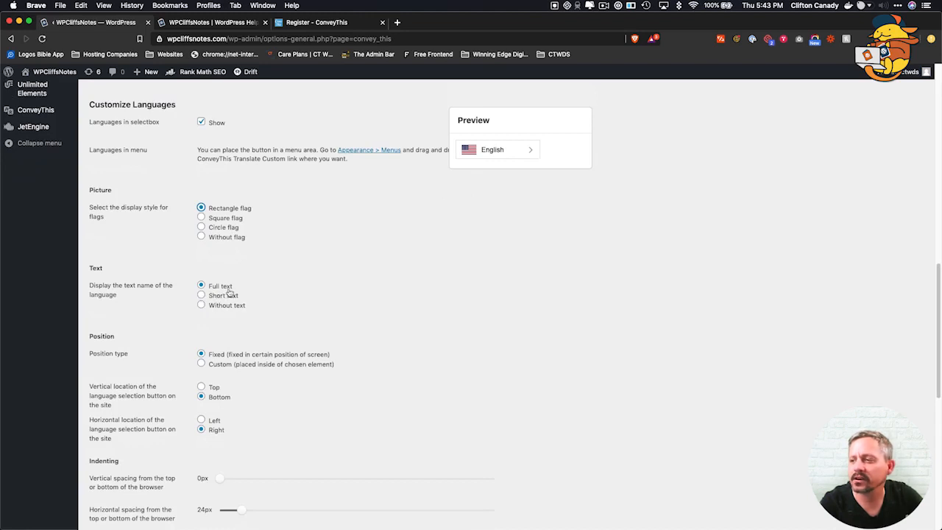
pyautogui.click(498, 153)
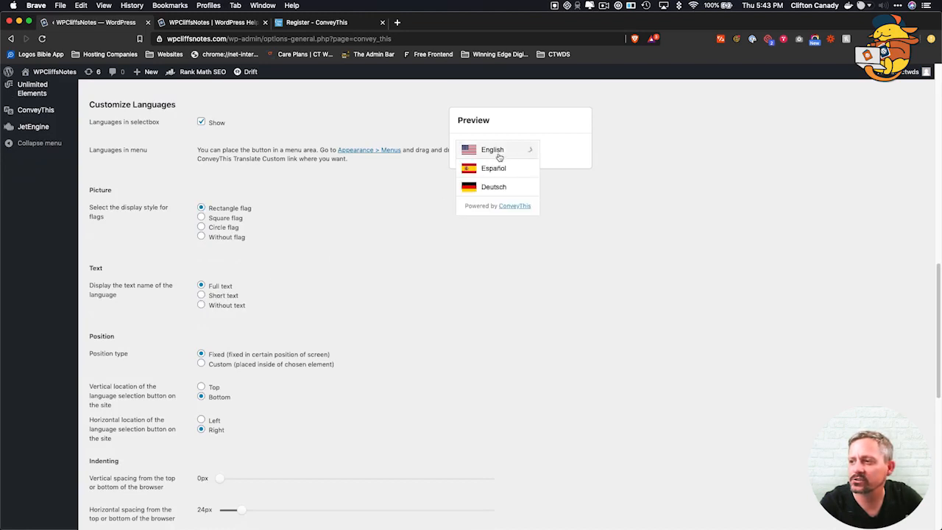
pyautogui.click(201, 295)
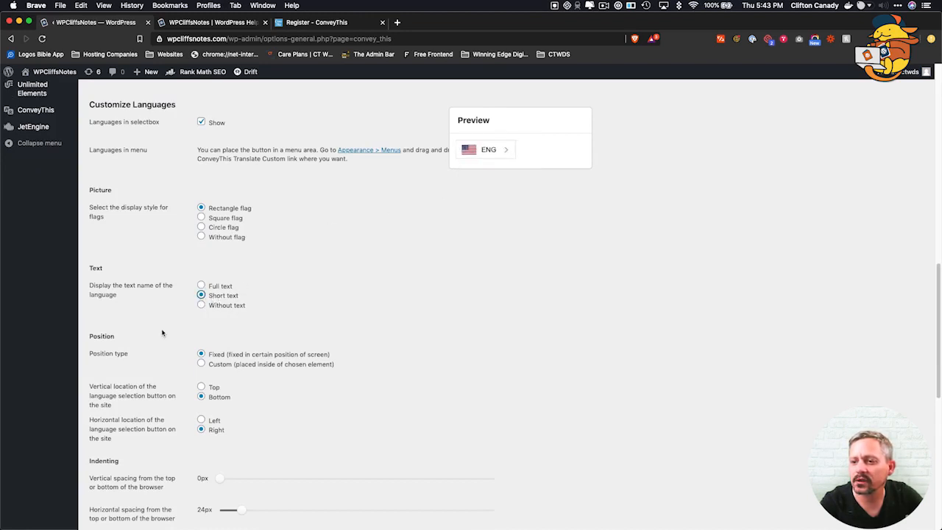
pyautogui.click(500, 156)
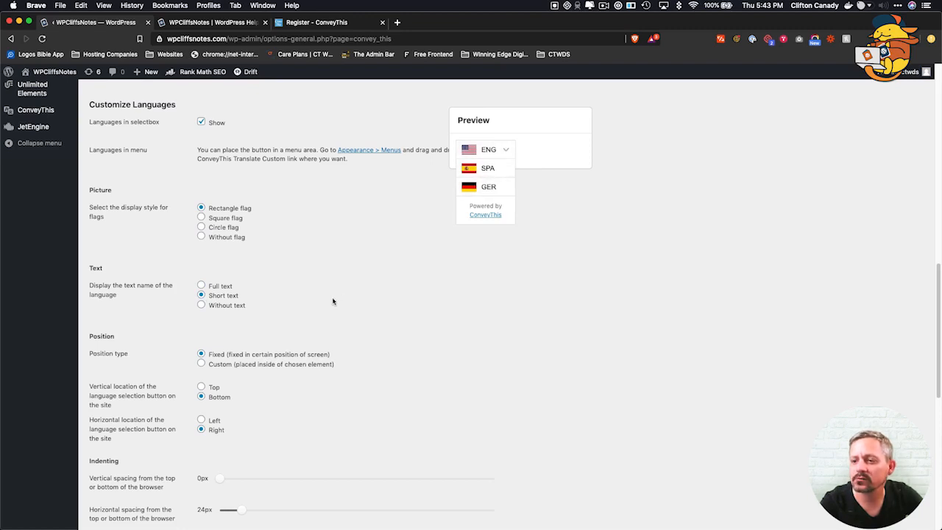
pyautogui.click(202, 305)
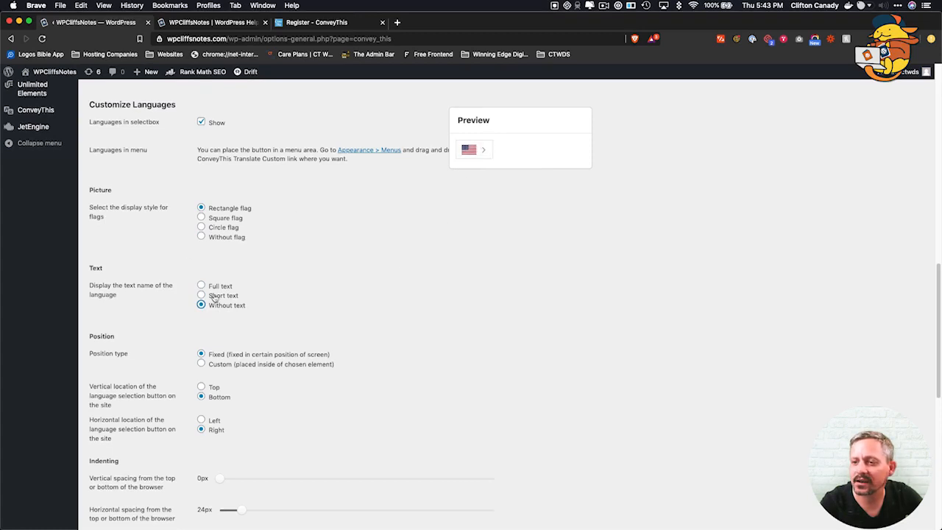
pyautogui.click(201, 295)
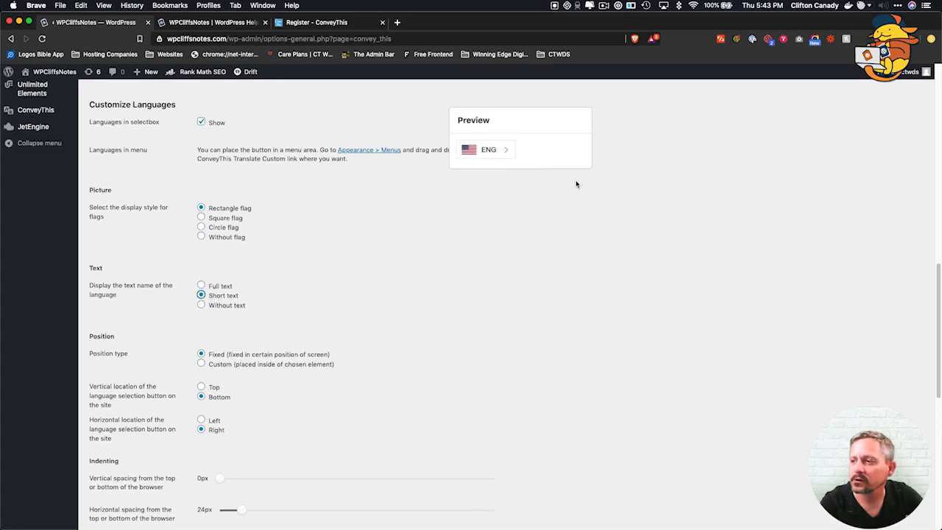
pyautogui.click(507, 150)
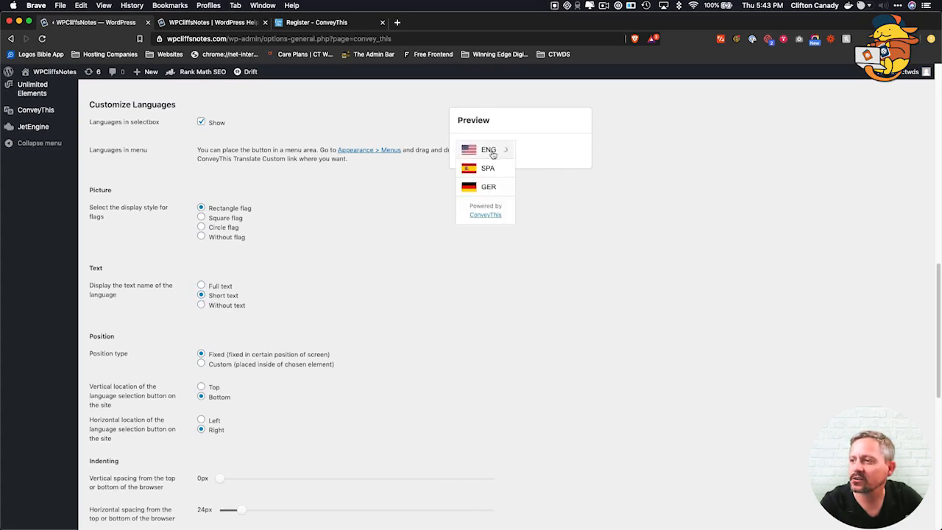
pyautogui.click(200, 286)
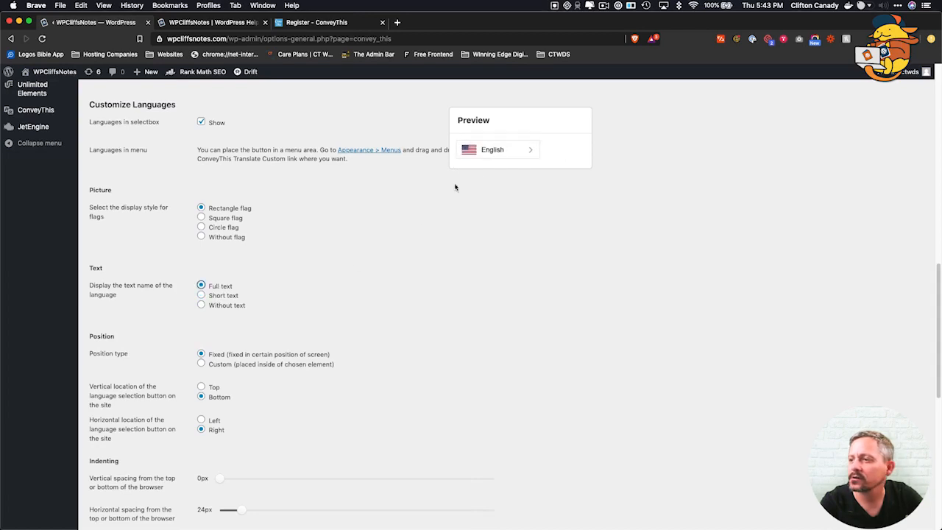
pyautogui.click(509, 153)
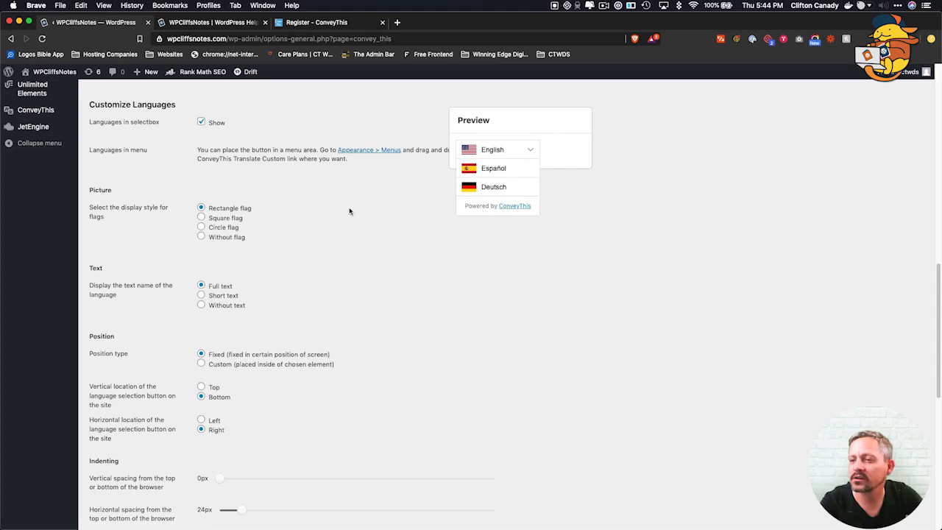
# Remove German and re-add it so the target languages read Spanish first, then German.
pyautogui.scroll(1, 177, 249)
pyautogui.scroll(3, 177, 249)
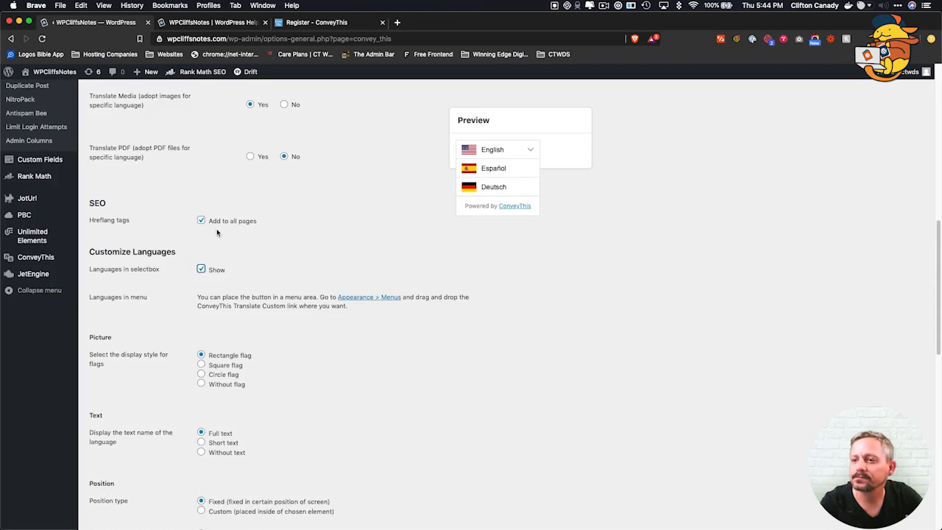
pyautogui.scroll(1, 253, 238)
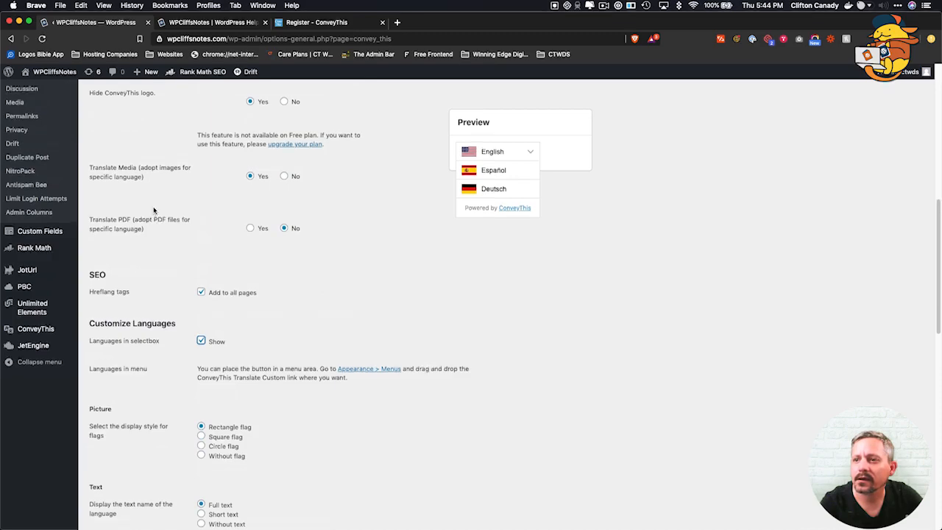
pyautogui.scroll(1, 153, 209)
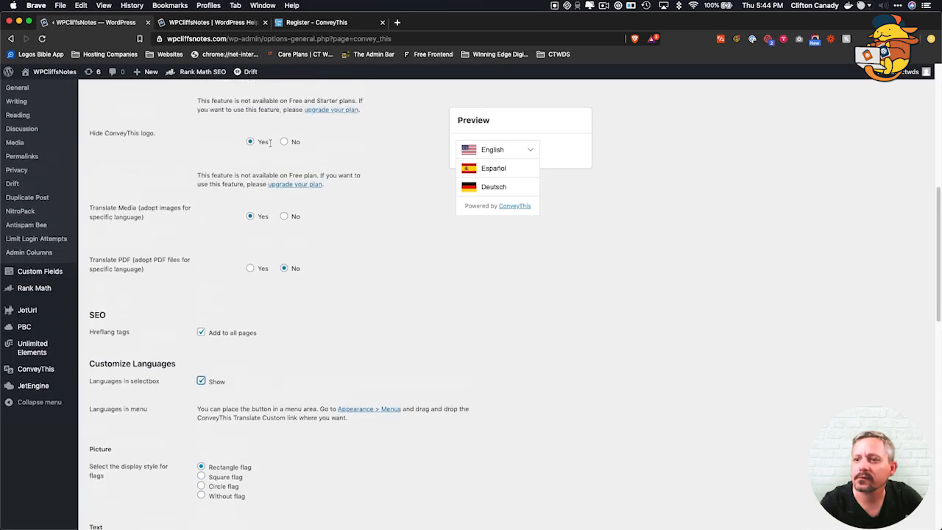
pyautogui.scroll(3, 184, 162)
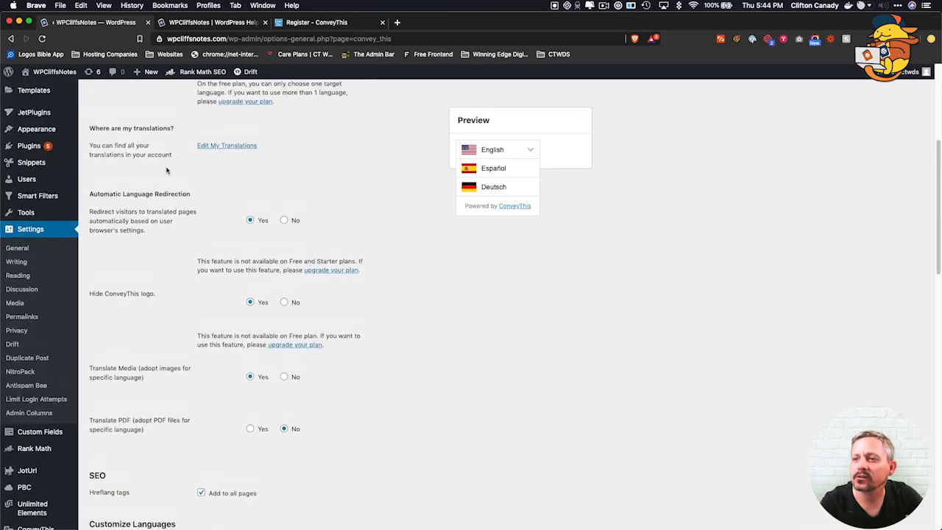
pyautogui.scroll(4, 166, 170)
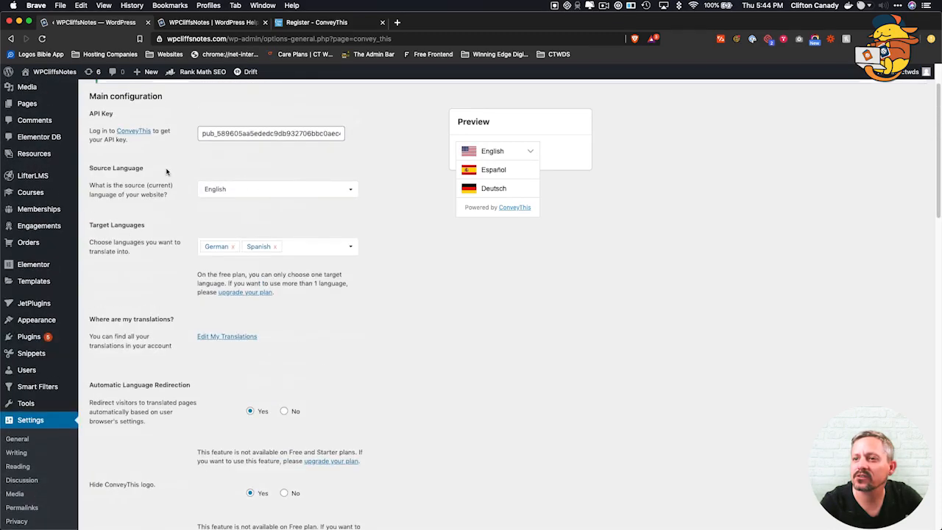
pyautogui.click(234, 247)
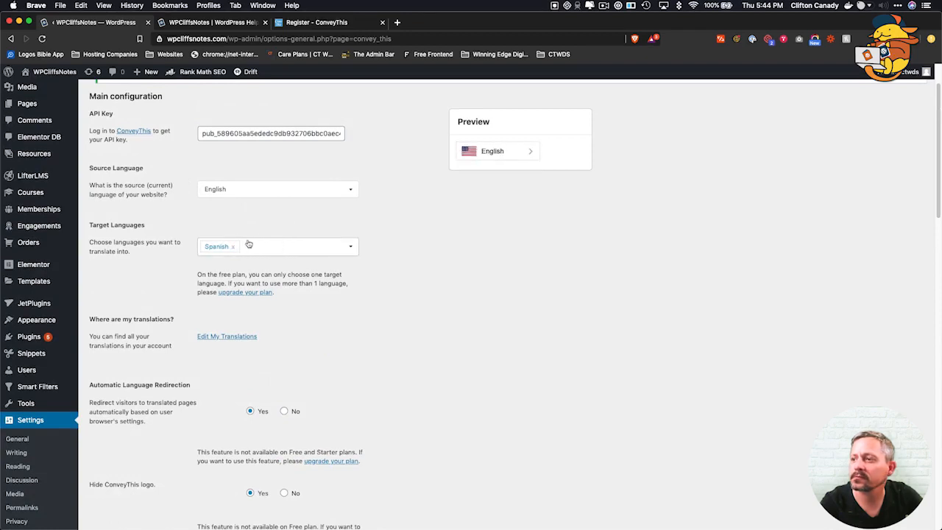
pyautogui.click(523, 151)
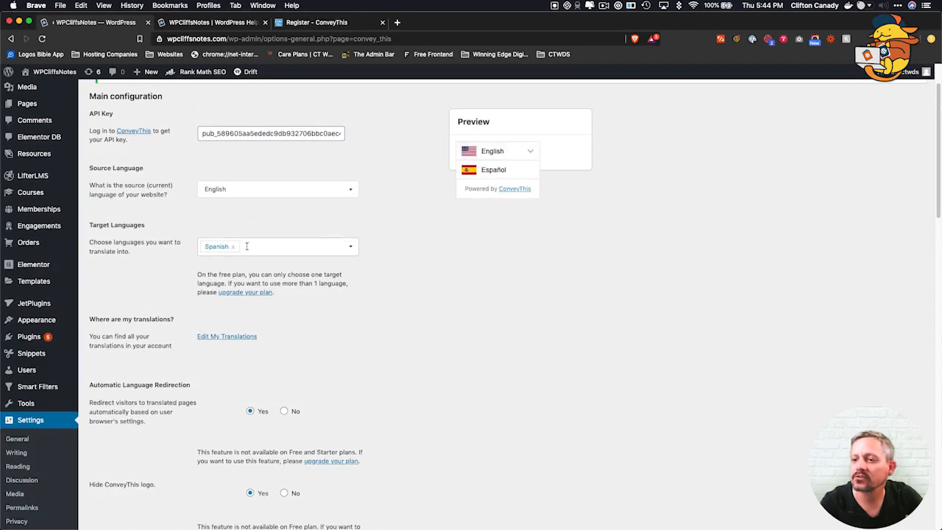
pyautogui.click(252, 249)
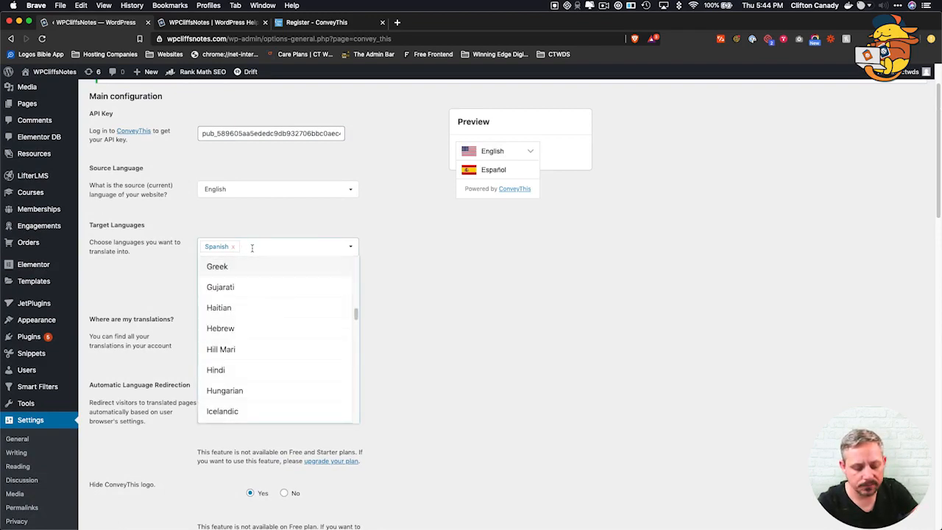
pyautogui.write('Ge')
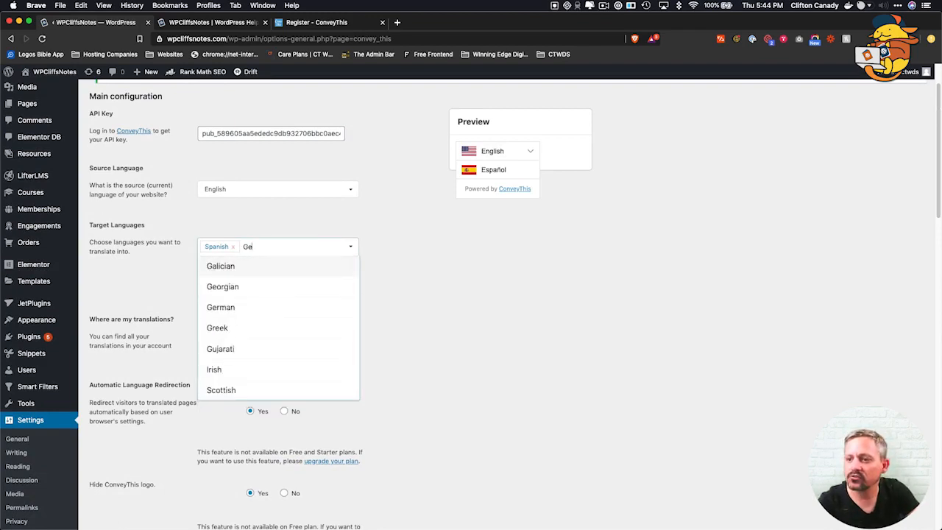
pyautogui.write('r')
pyautogui.press('Return')
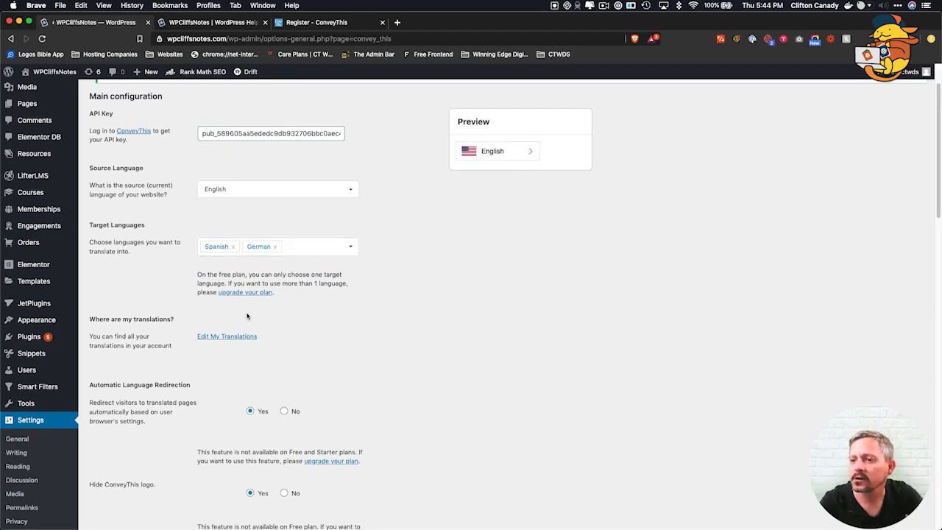
pyautogui.scroll(-5, 322, 368)
# Try placing the switcher inside a chosen page element and start entering its id.
pyautogui.scroll(-11, 322, 368)
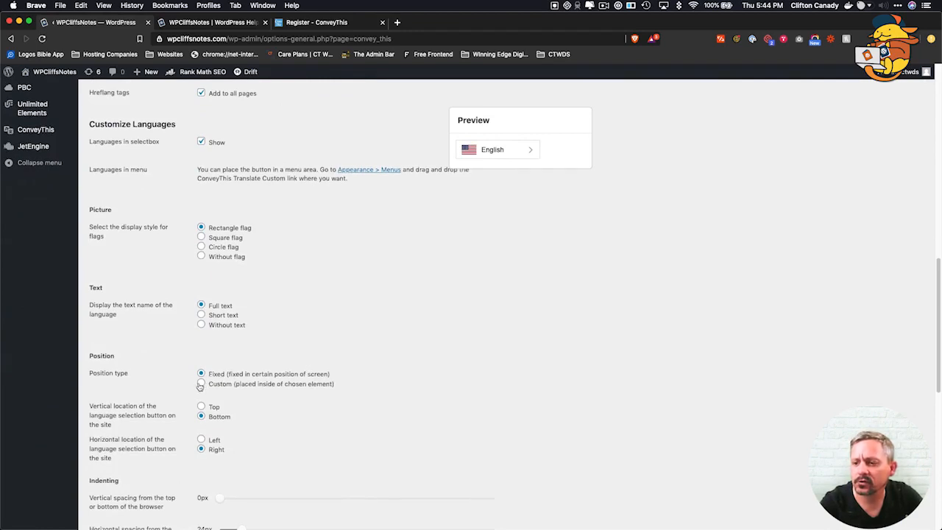
pyautogui.click(200, 383)
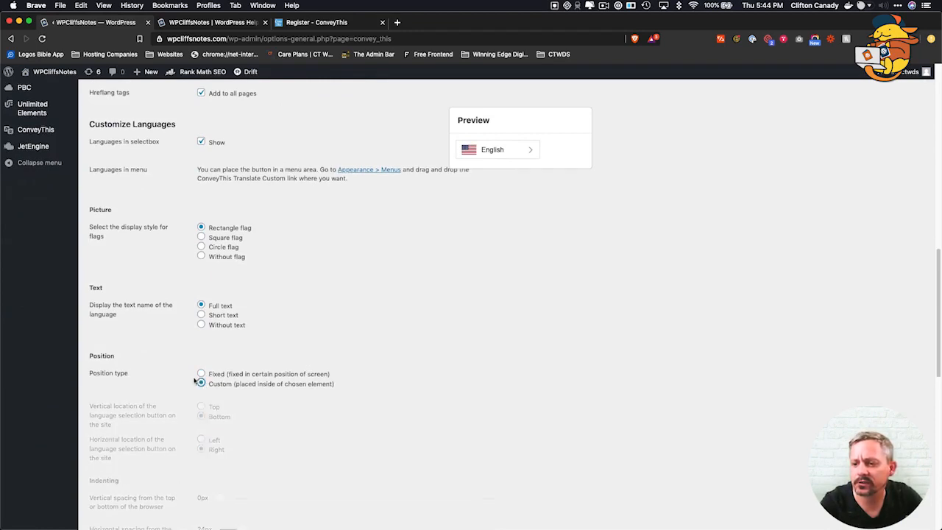
pyautogui.scroll(-1, 210, 409)
pyautogui.click(207, 398)
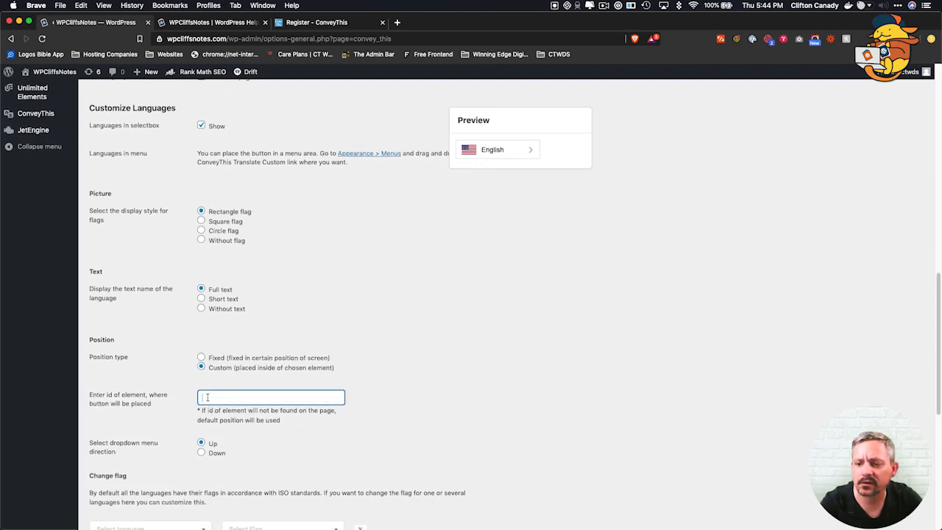
pyautogui.scroll(-3, 145, 341)
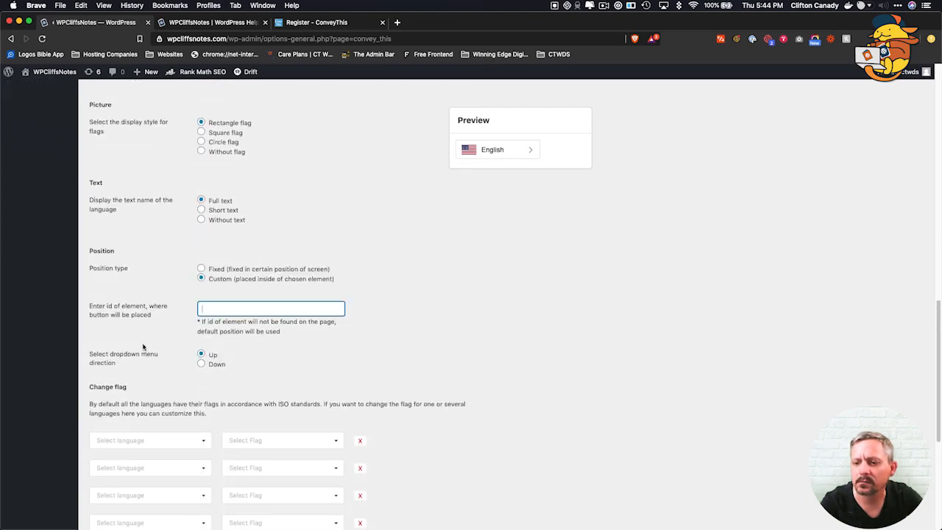
# Set the switcher to a Fixed position at Top, Right, and save the settings.
pyautogui.click(201, 269)
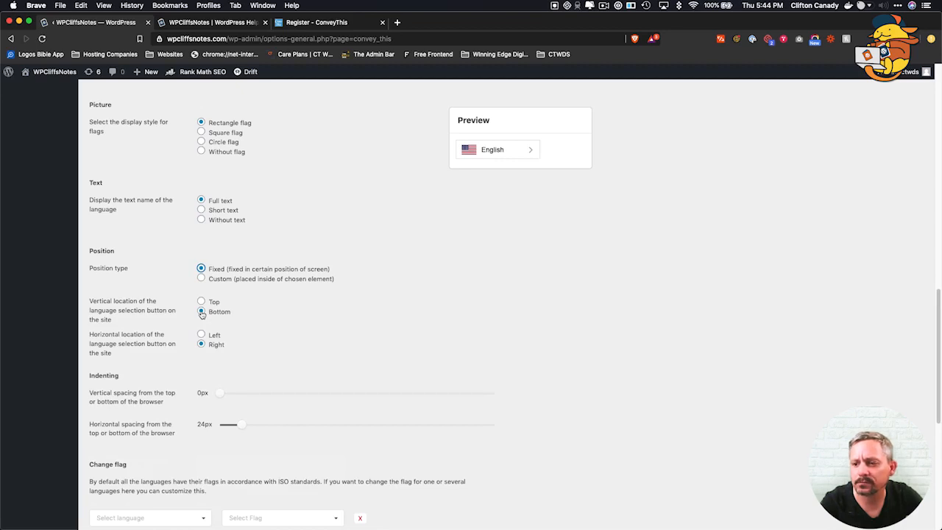
pyautogui.click(201, 301)
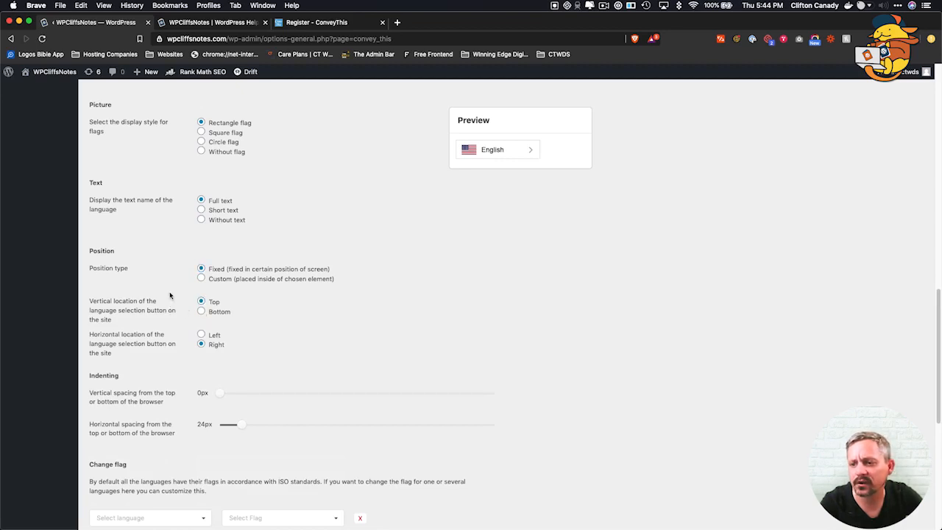
pyautogui.scroll(-1, 169, 261)
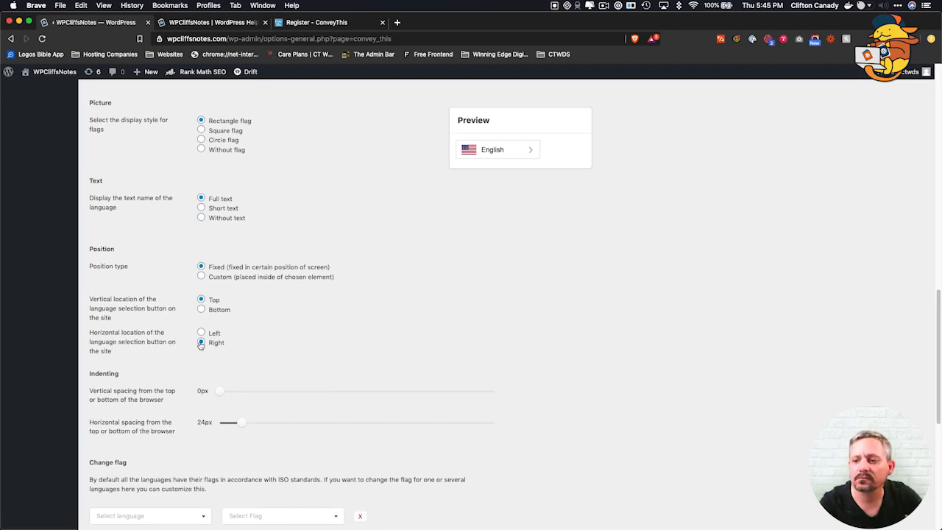
pyautogui.scroll(-3, 164, 374)
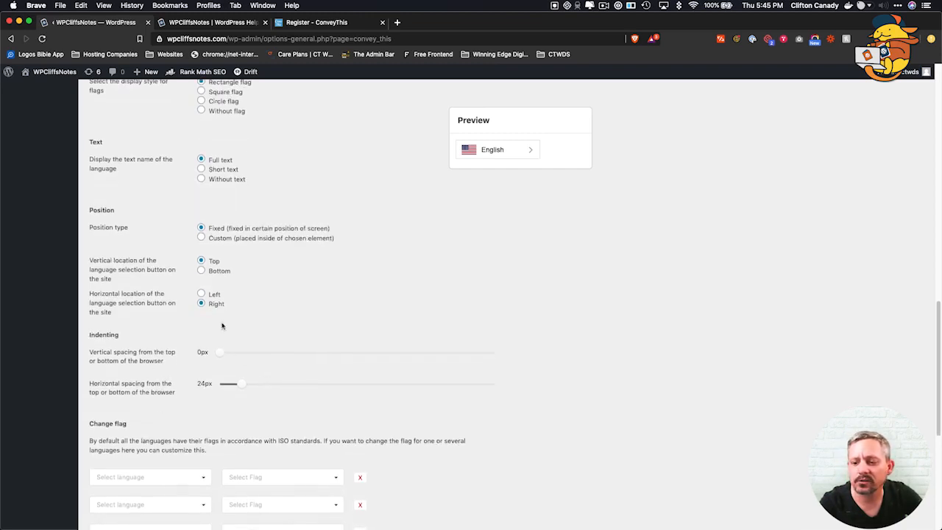
pyautogui.scroll(-10, 169, 353)
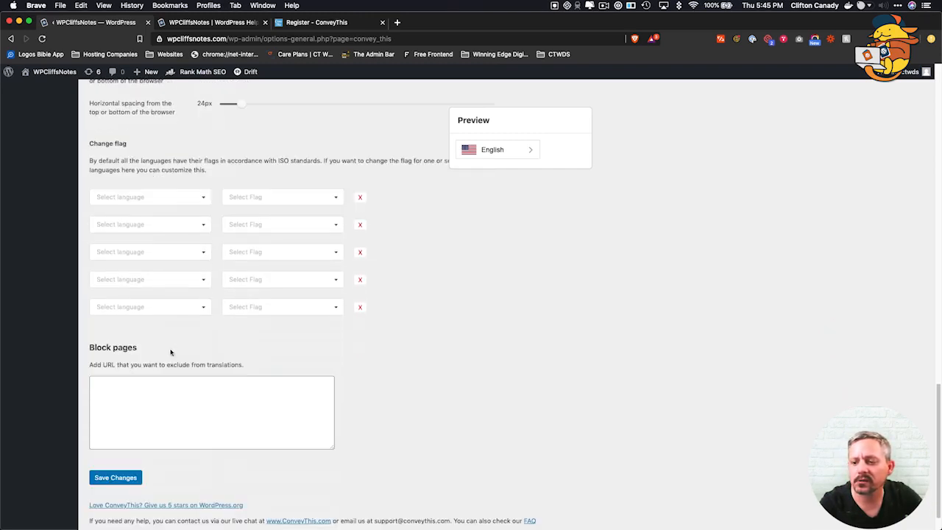
pyautogui.click(116, 478)
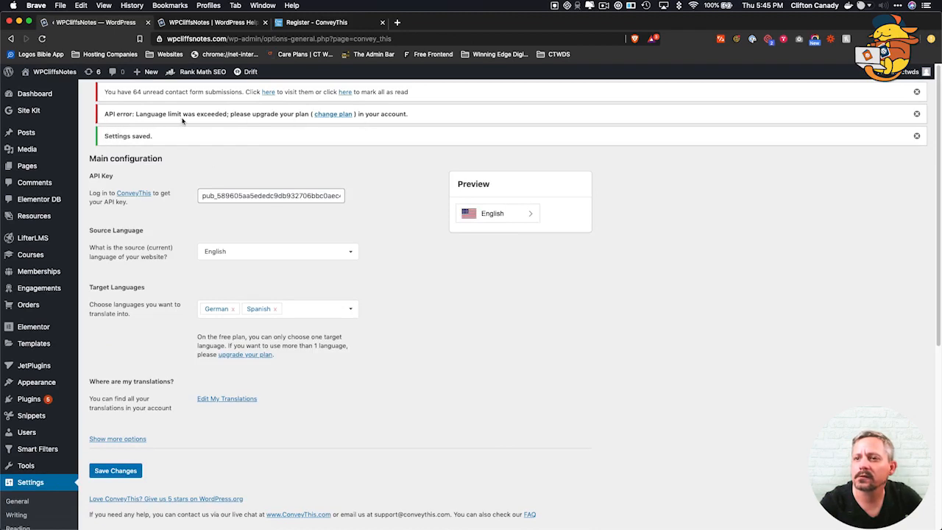
# Delete the German tag so Spanish is the only target language, and save.
pyautogui.scroll(-1, 178, 250)
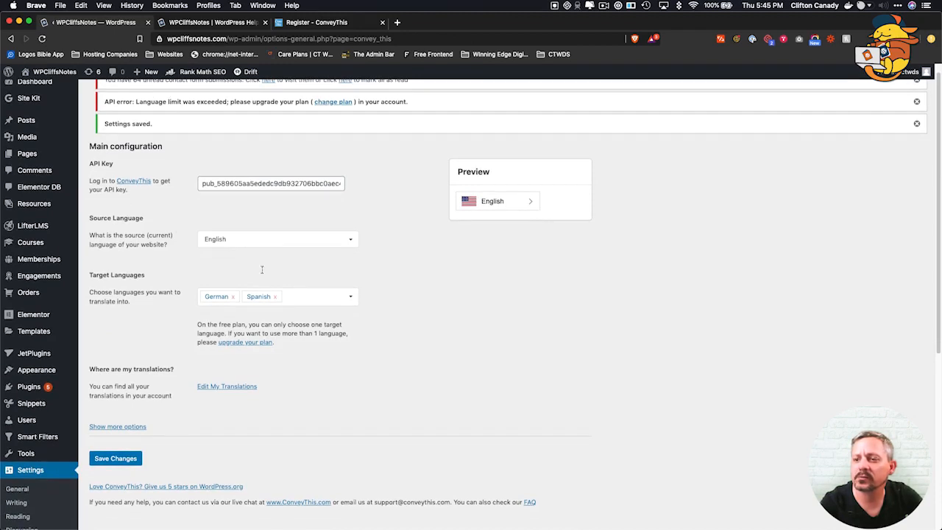
pyautogui.click(233, 297)
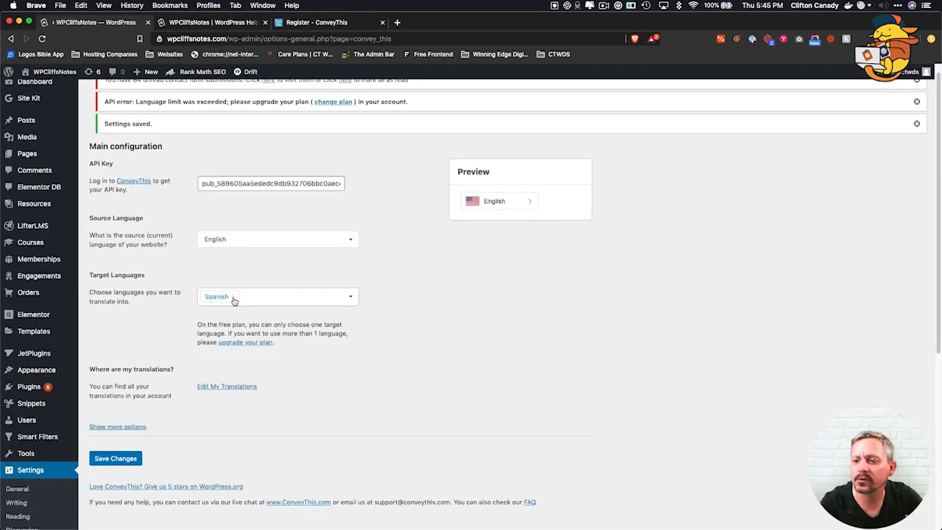
pyautogui.click(99, 459)
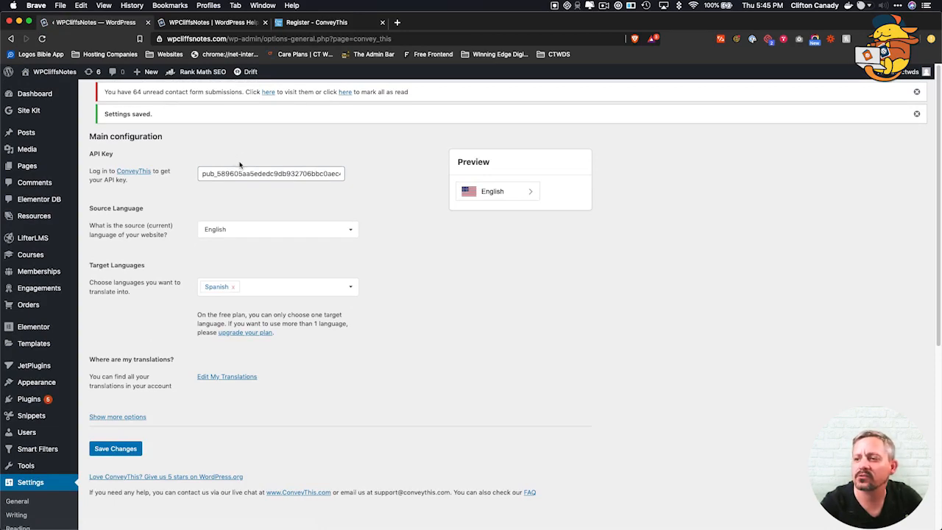
# Reload the WPCliffsNotes home page and check the flag switcher lists English and Español.
pyautogui.moveTo(53, 75)
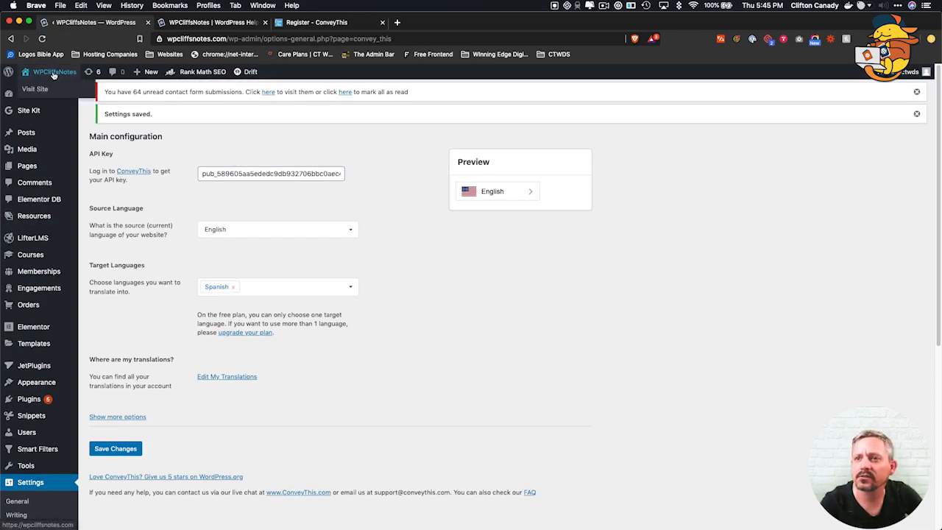
pyautogui.click(210, 26)
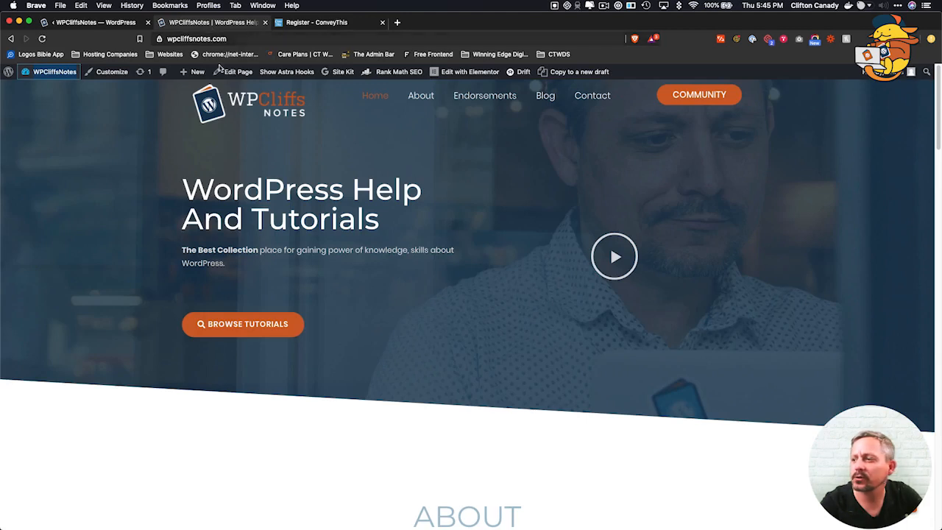
pyautogui.click(41, 39)
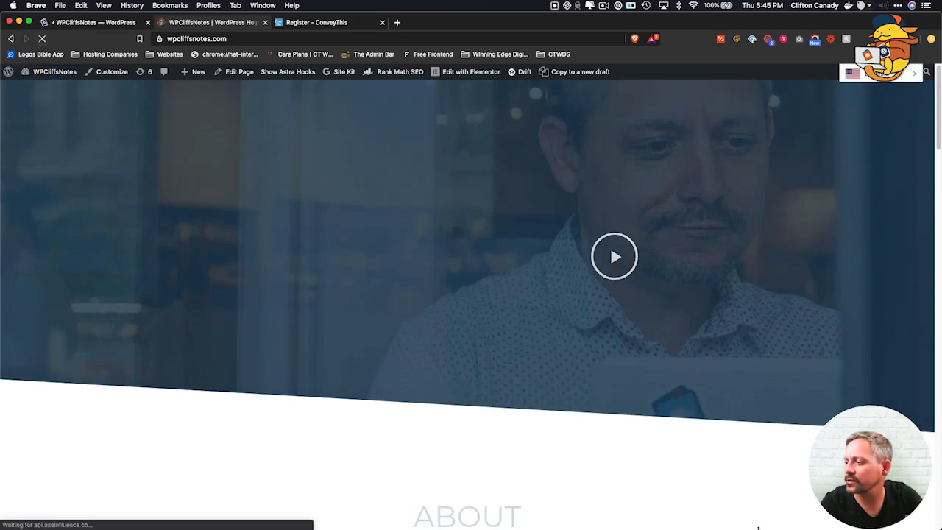
pyautogui.scroll(-8, 795, 447)
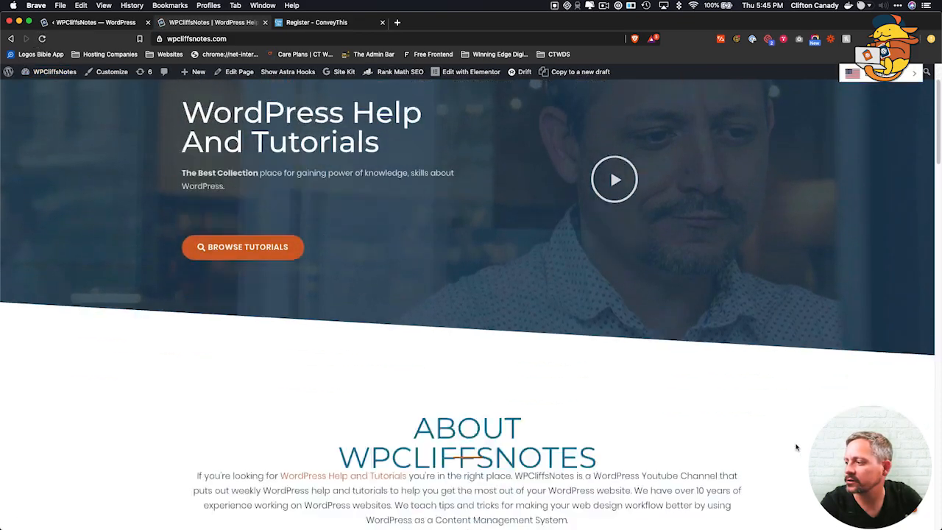
pyautogui.scroll(8, 795, 447)
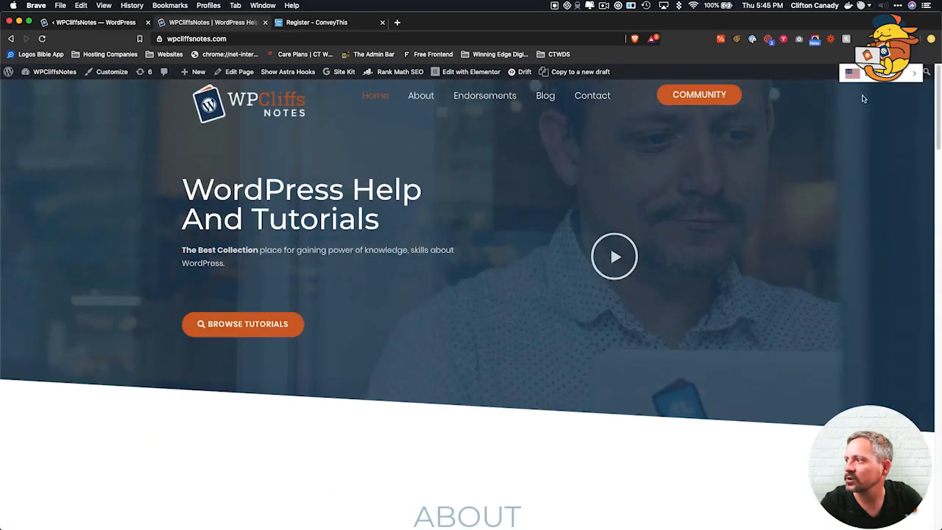
pyautogui.click(905, 72)
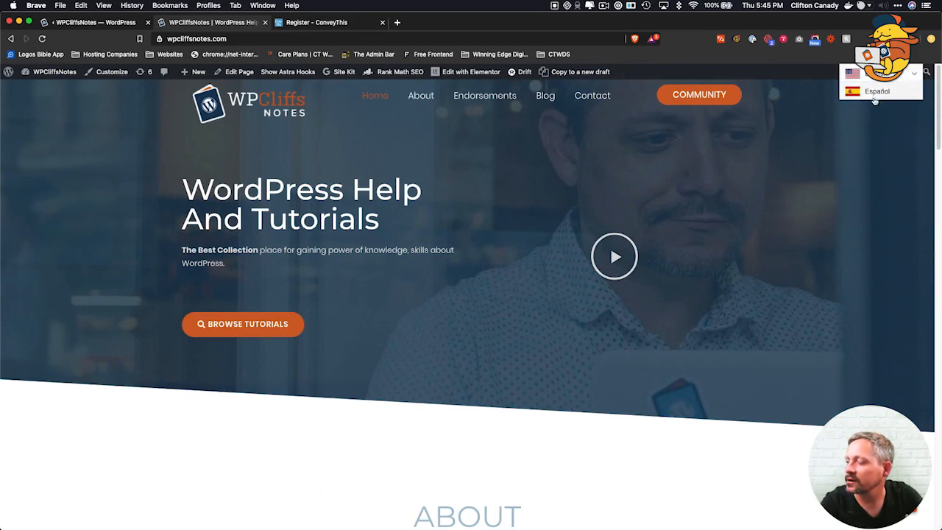
pyautogui.click(918, 75)
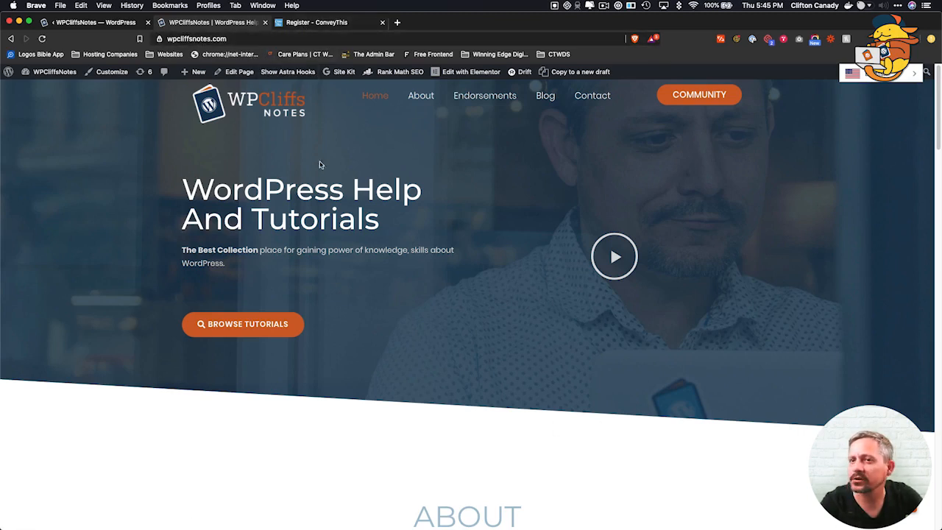
# Under Show more options, set the switcher to Bottom with 50px horizontal spacing and save.
pyautogui.click(79, 23)
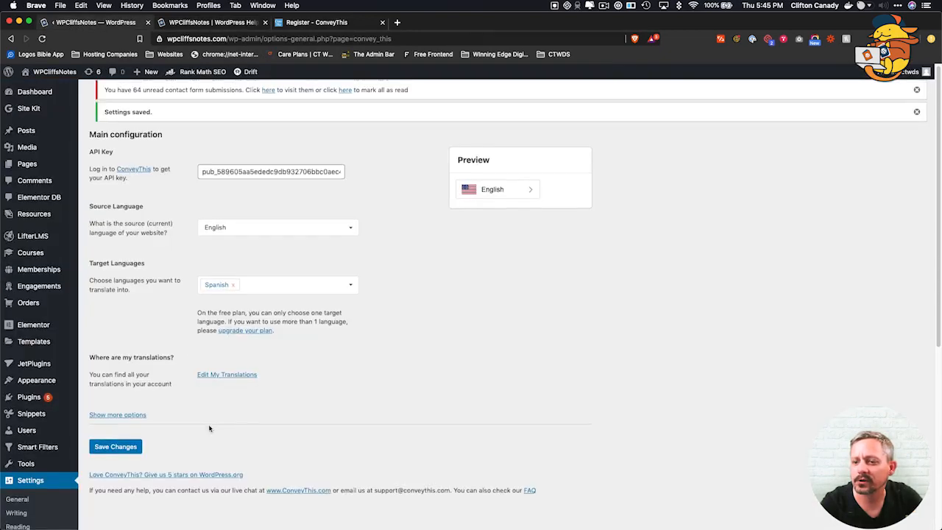
pyautogui.scroll(-1, 199, 423)
pyautogui.click(123, 378)
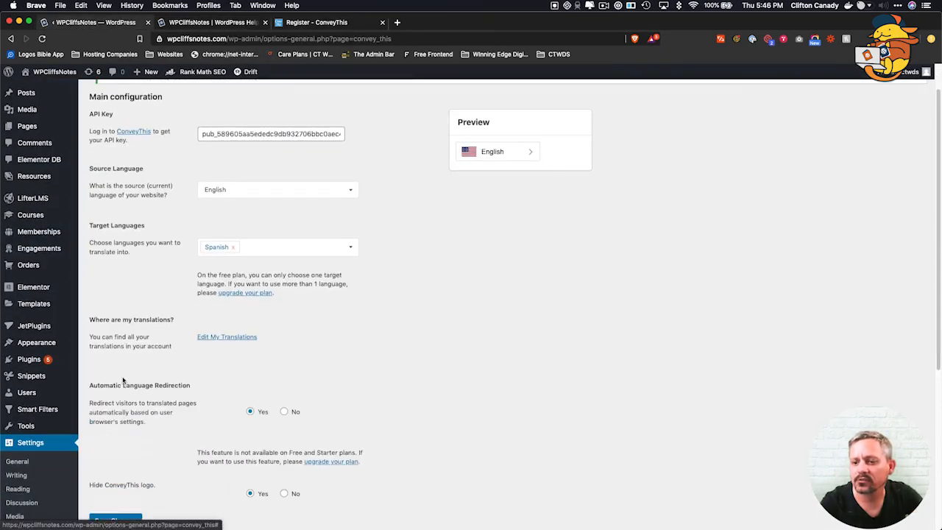
pyautogui.scroll(-15, 148, 397)
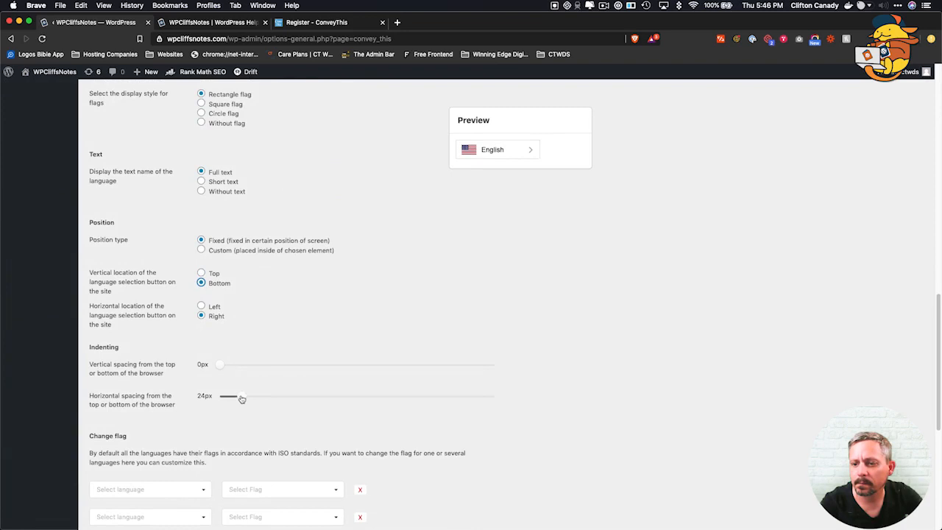
pyautogui.moveTo(245, 399); pyautogui.dragTo(266, 401)
pyautogui.scroll(-5, 244, 486)
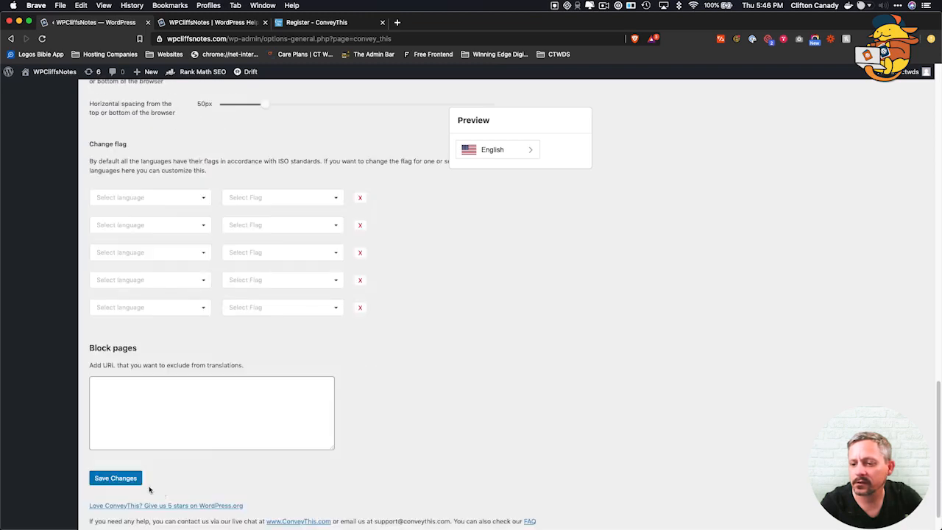
pyautogui.click(123, 478)
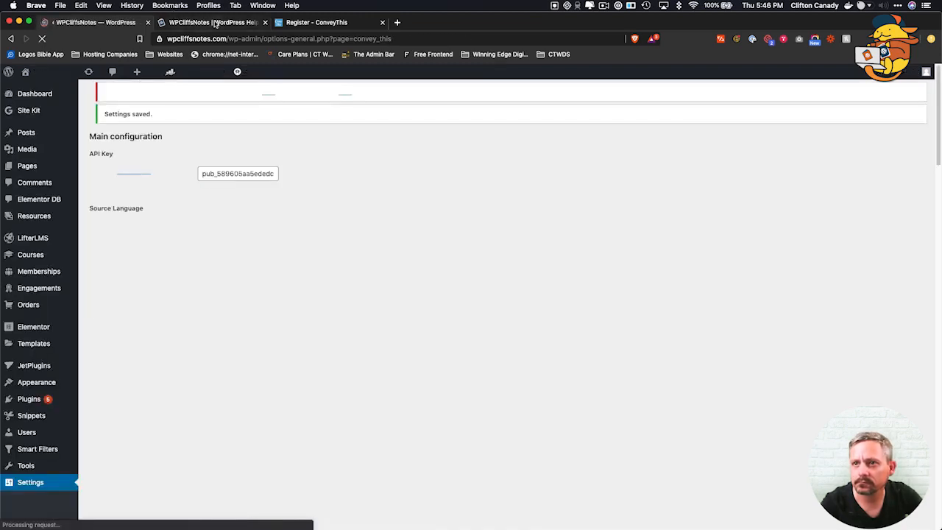
# Reload the site, choose Español in the bottom-right switcher, and dismiss the translate prompt.
pyautogui.click(193, 22)
pyautogui.click(42, 39)
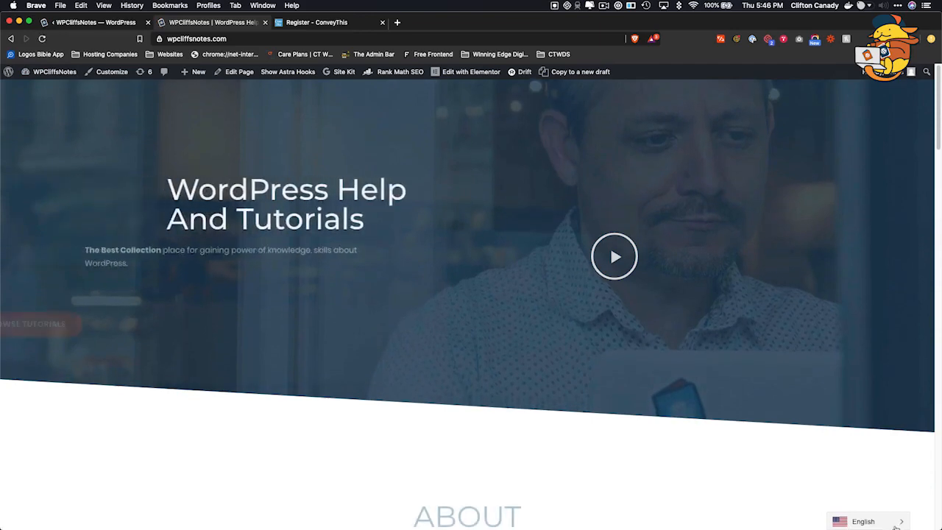
pyautogui.scroll(-4, 843, 437)
pyautogui.scroll(5, 843, 437)
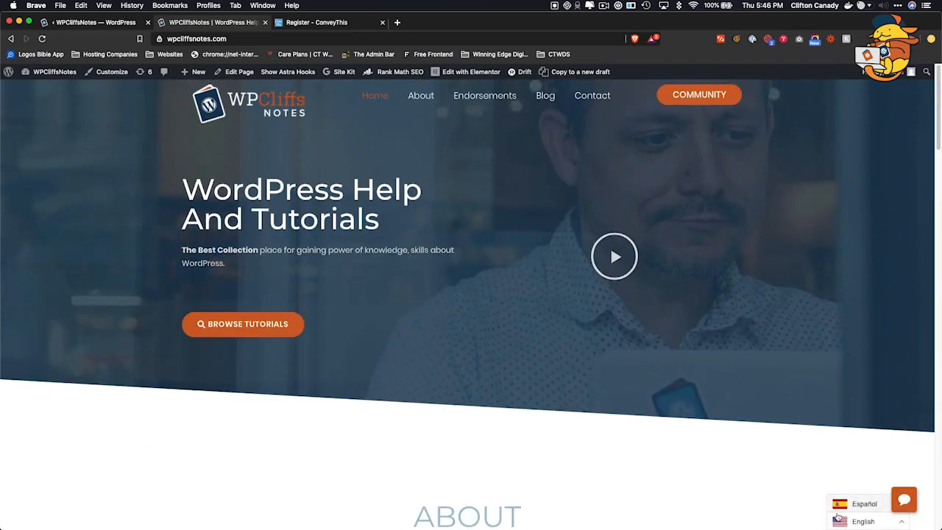
pyautogui.click(854, 505)
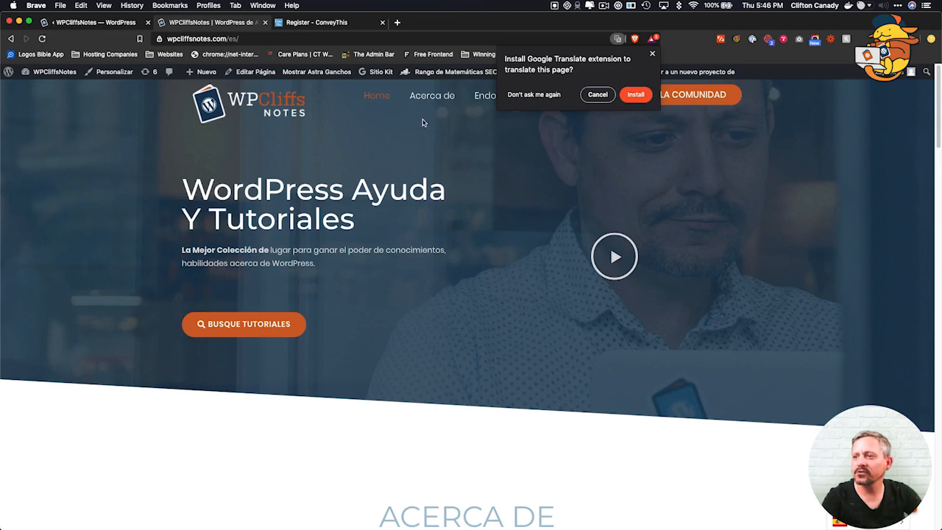
pyautogui.click(653, 55)
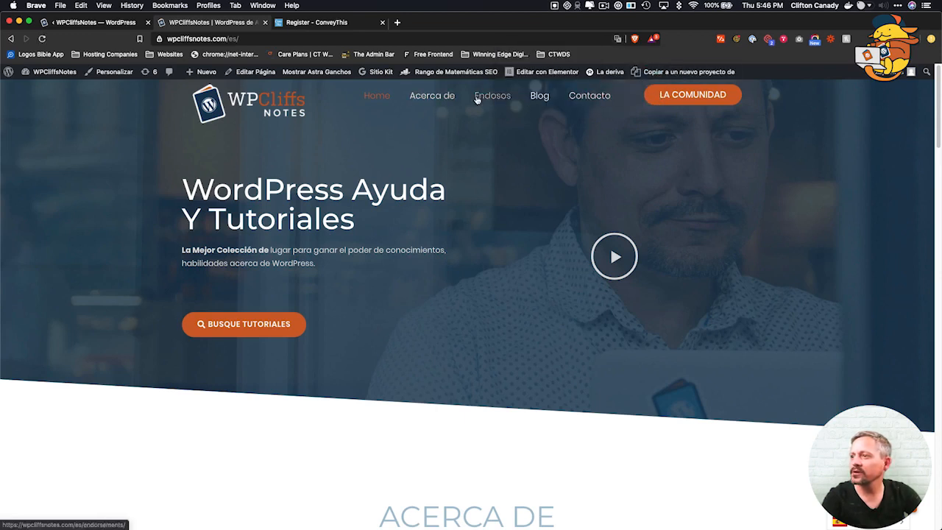
# Scroll through the Spanish home page, then follow the 'Acerca de' menu link.
pyautogui.scroll(-5, 416, 238)
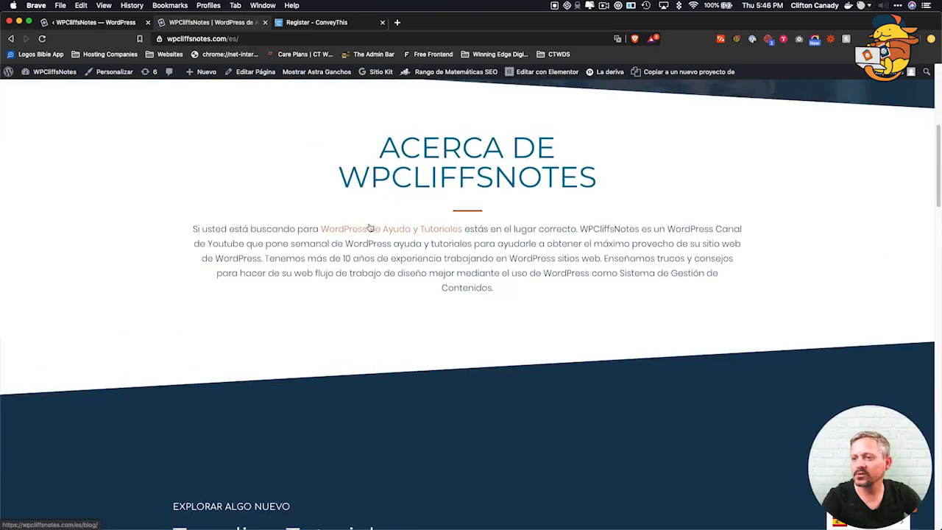
pyautogui.scroll(-6, 265, 275)
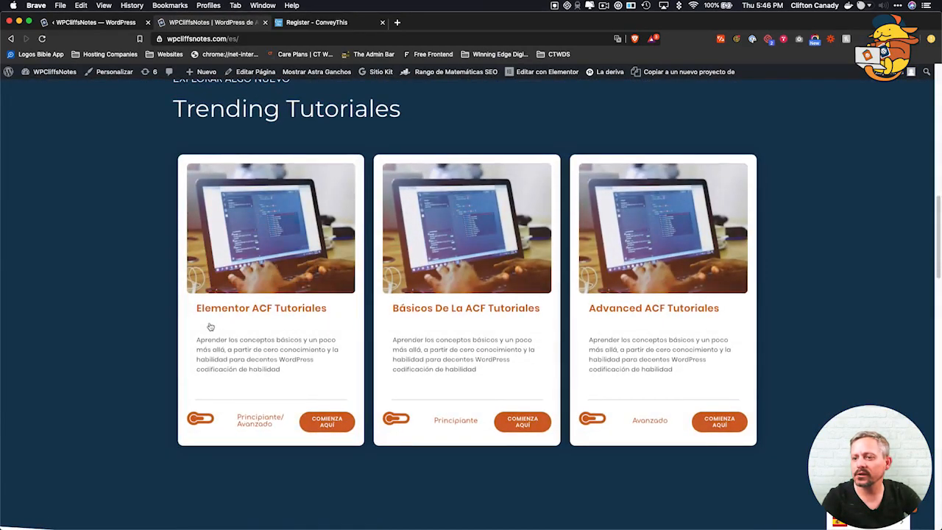
pyautogui.scroll(-1, 294, 346)
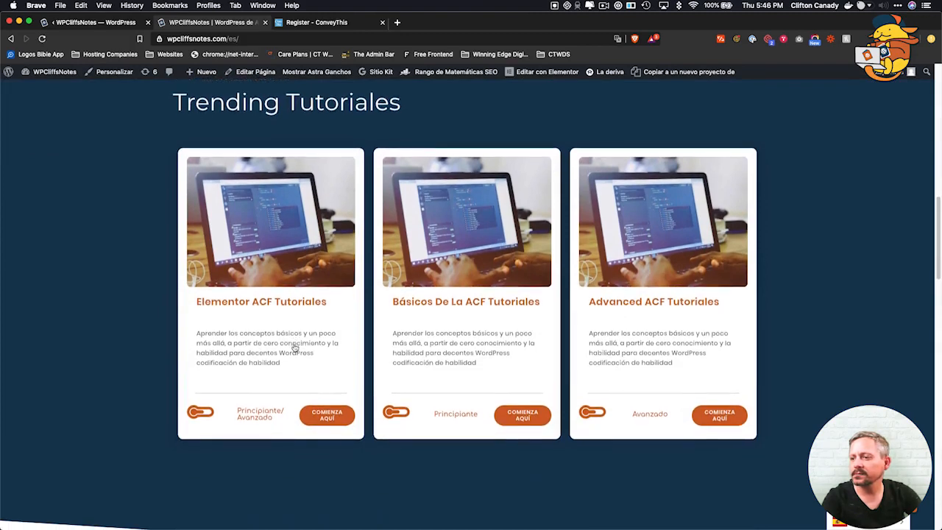
pyautogui.scroll(-5, 294, 347)
pyautogui.scroll(-2, 294, 347)
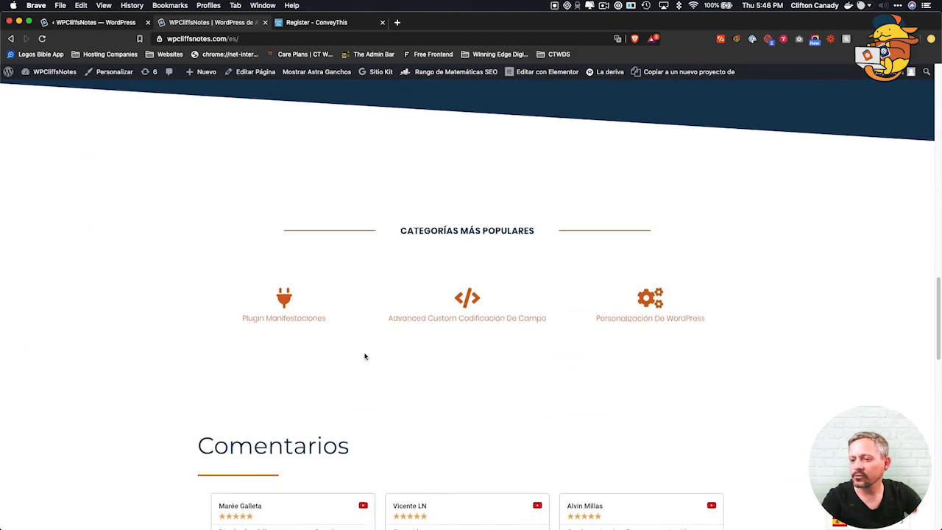
pyautogui.scroll(-5, 366, 357)
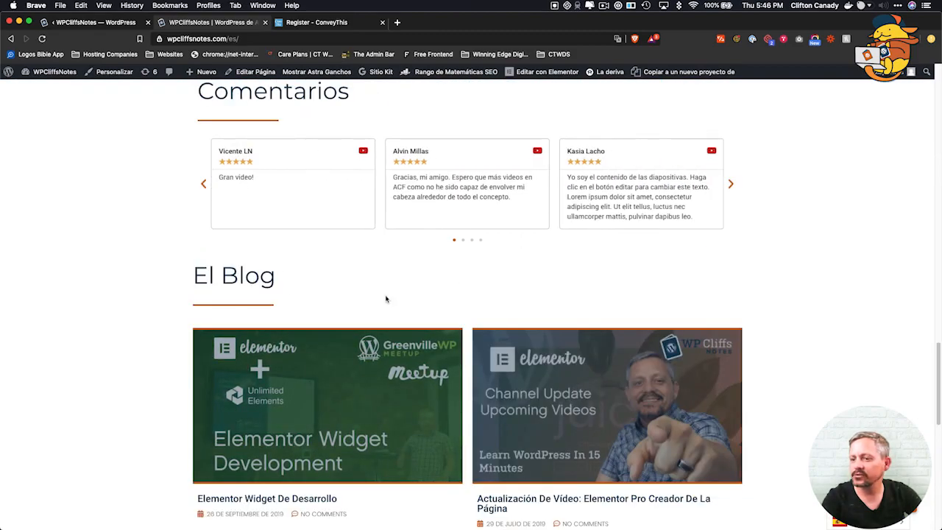
pyautogui.scroll(-4, 236, 337)
pyautogui.scroll(15, 237, 341)
pyautogui.scroll(10, 237, 341)
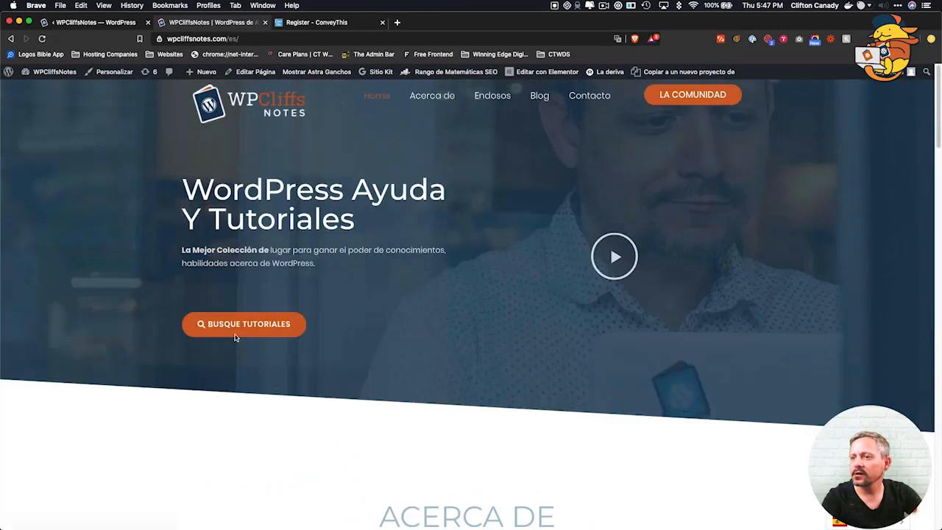
pyautogui.click(429, 99)
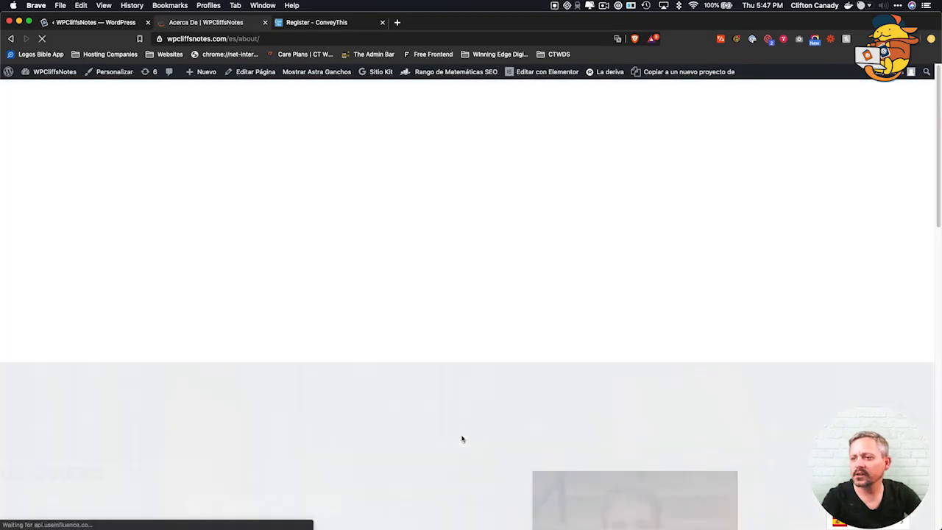
# Scroll the Spanish Acerca De page, then switch to the 'Register – ConveyThis' tab.
pyautogui.scroll(-15, 407, 457)
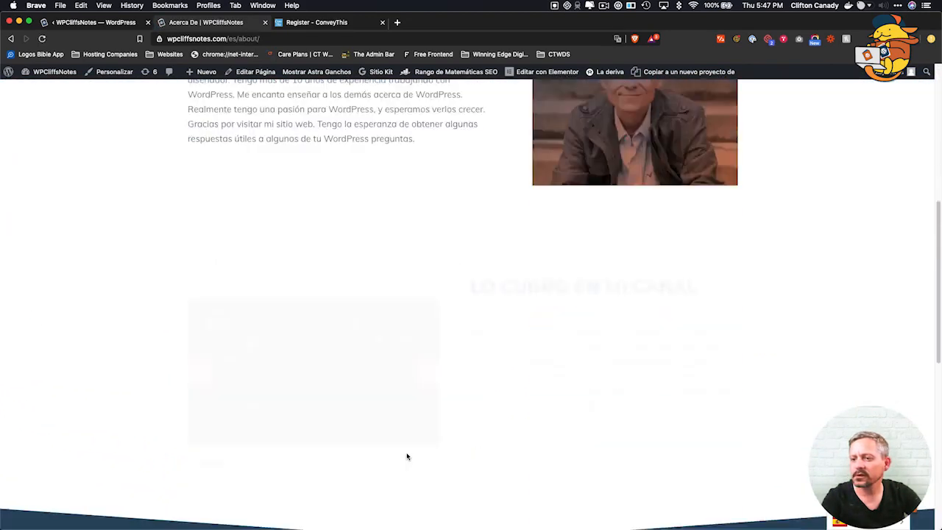
pyautogui.scroll(15, 407, 456)
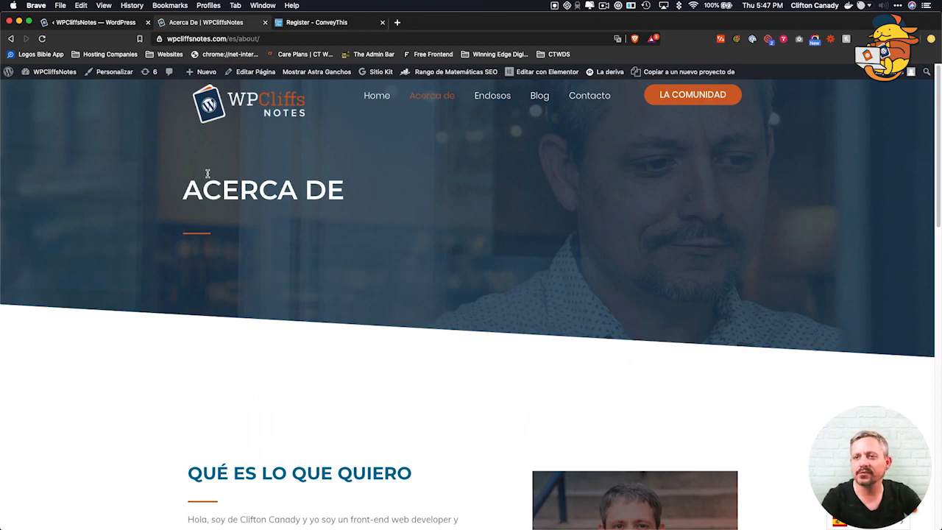
pyautogui.click(84, 23)
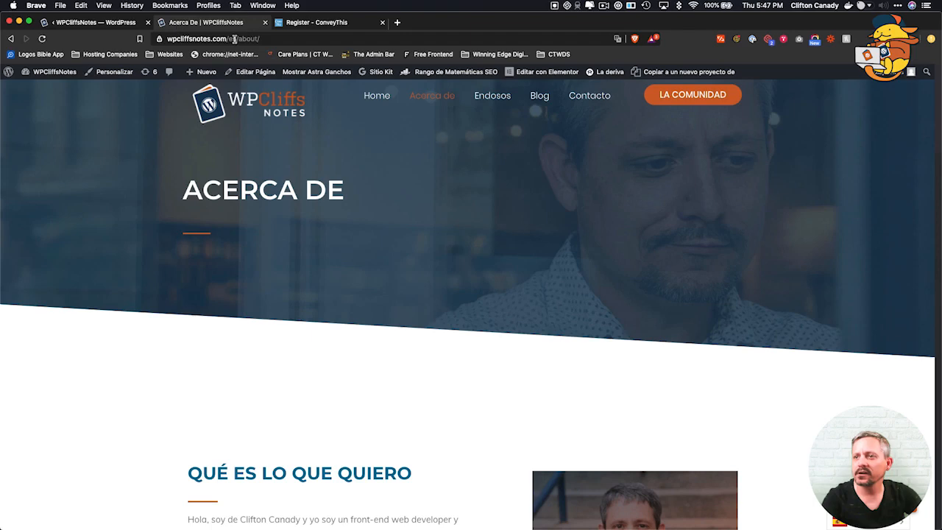
pyautogui.click(176, 26)
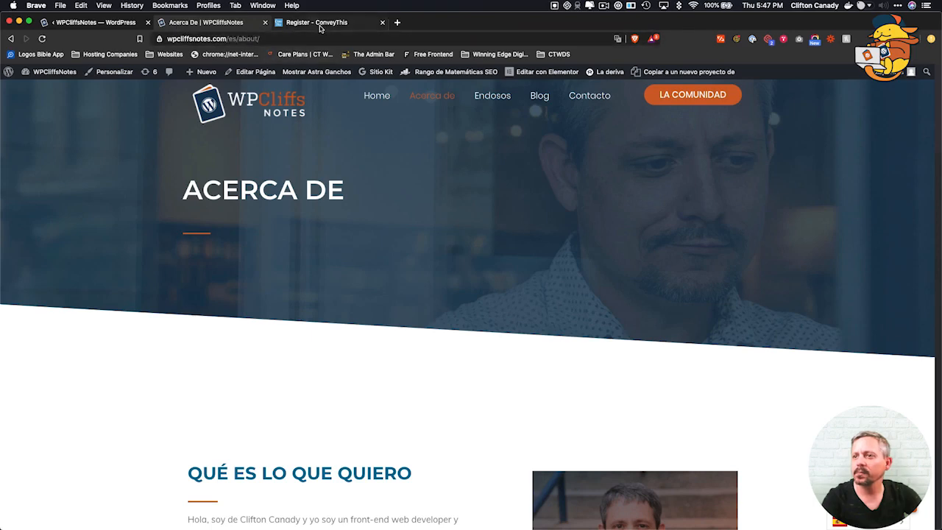
pyautogui.click(320, 27)
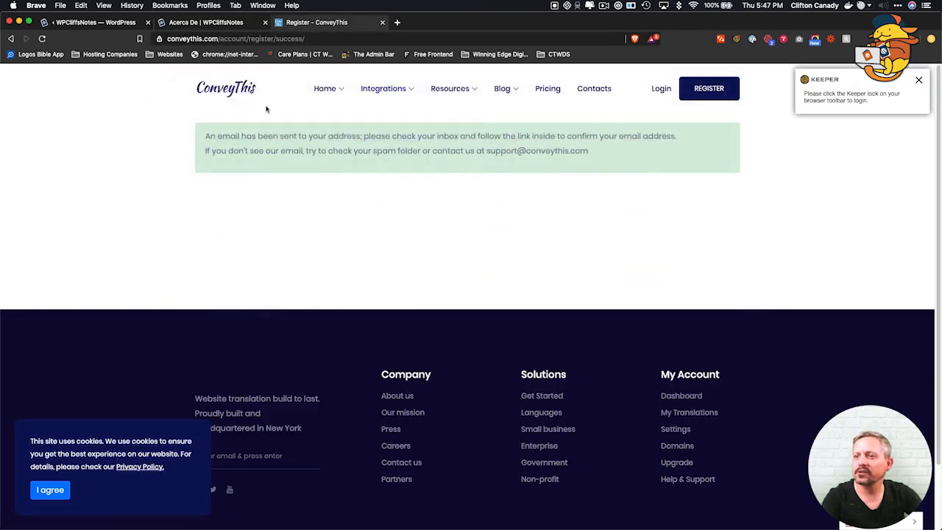
# Open the ConveyThis login page and sign in with the account e-mail and password.
pyautogui.click(661, 91)
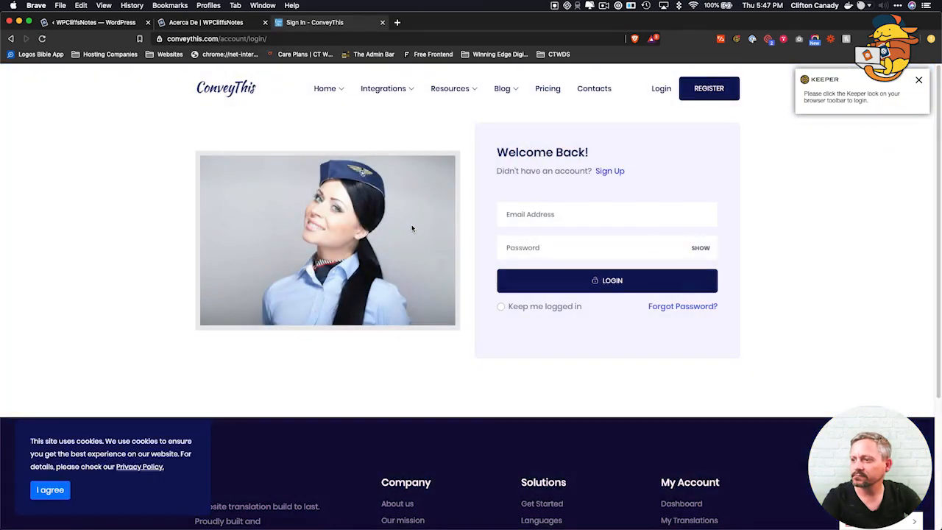
pyautogui.click(549, 214)
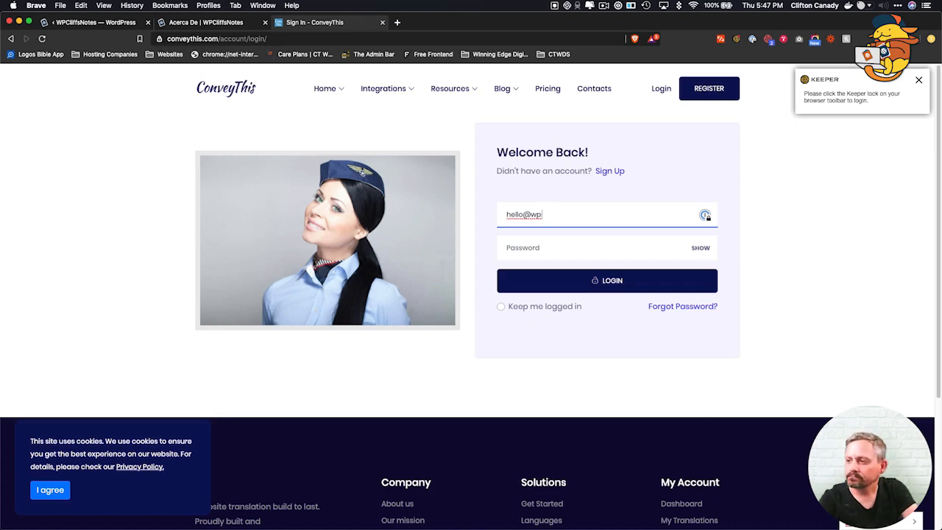
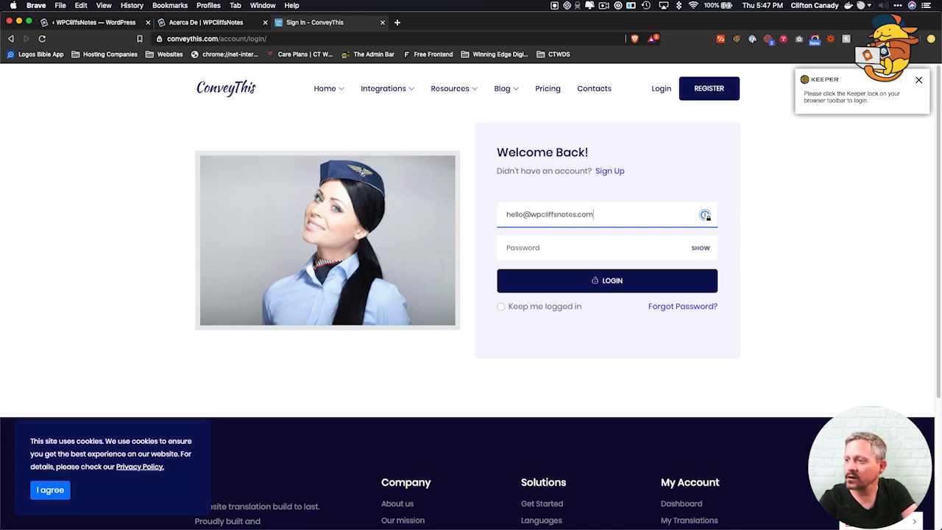
pyautogui.press('Tab')
pyautogui.write('••')
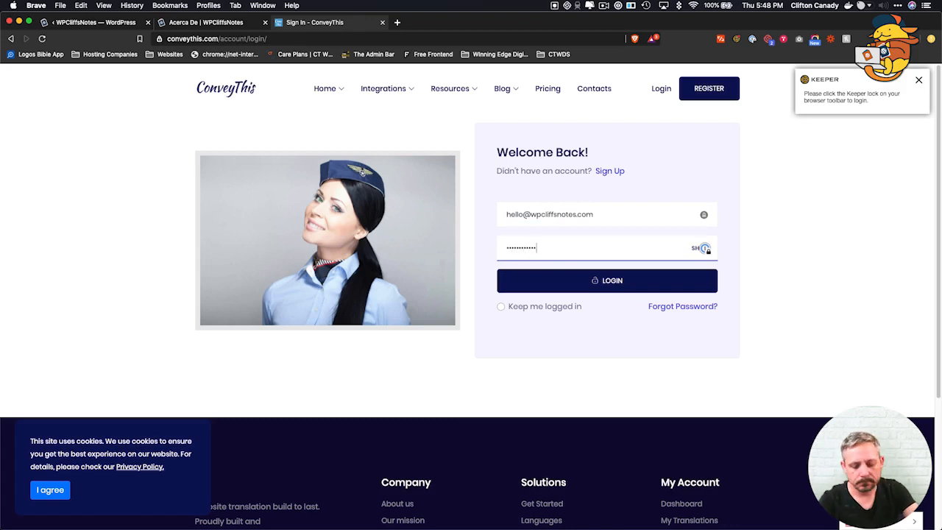
pyautogui.press('Return')
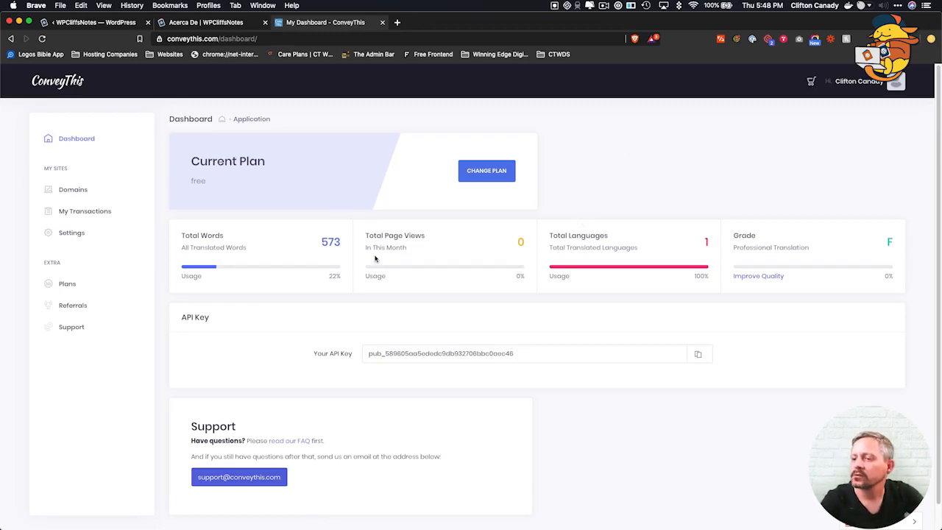
# Highlight the 573 total words and page-view stats, then open Domain Pages.
pyautogui.moveTo(322, 238); pyautogui.dragTo(340, 244)
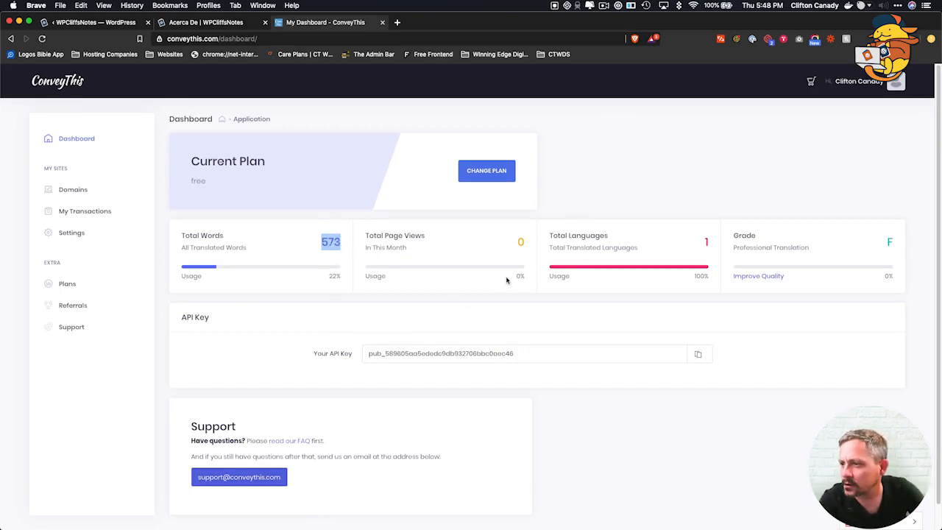
pyautogui.tripleClick(392, 237)
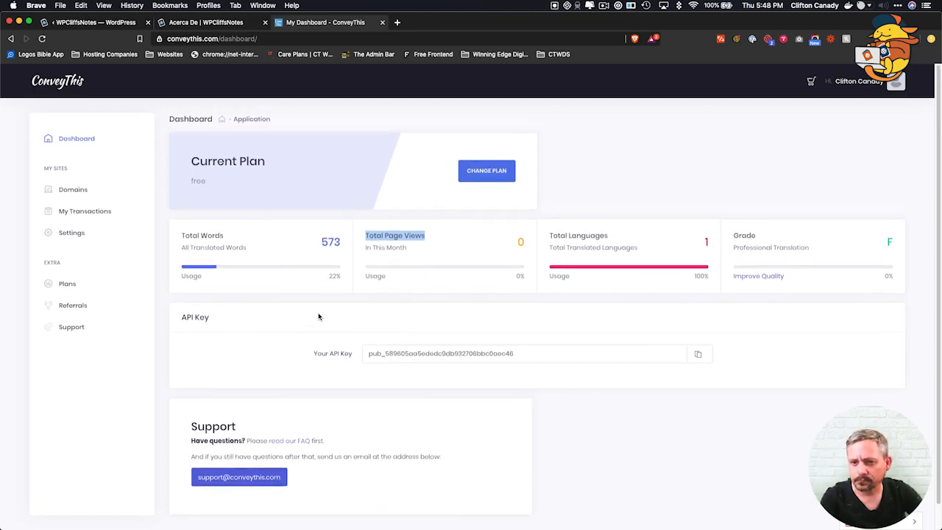
pyautogui.click(73, 217)
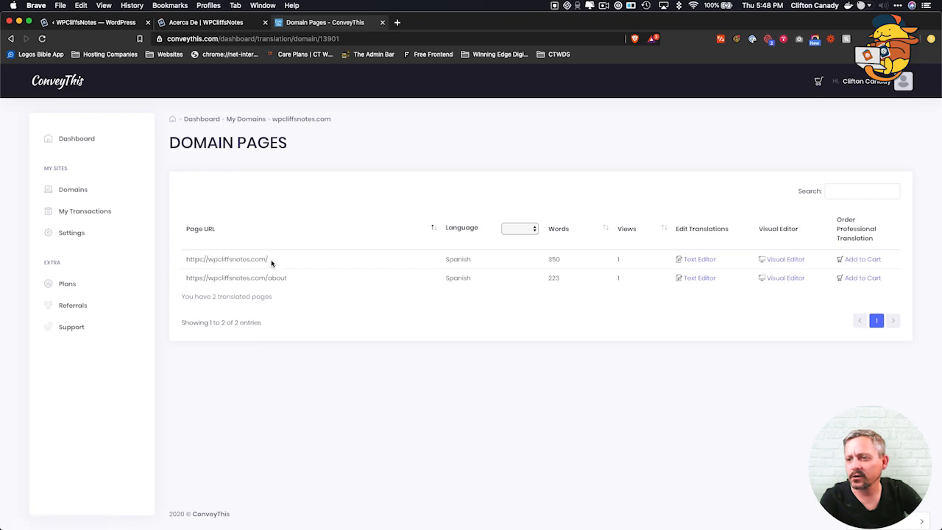
# Open the home page in ConveyThis's visual editor in a new tab.
pyautogui.moveTo(184, 281); pyautogui.dragTo(317, 281)
pyautogui.click(359, 285)
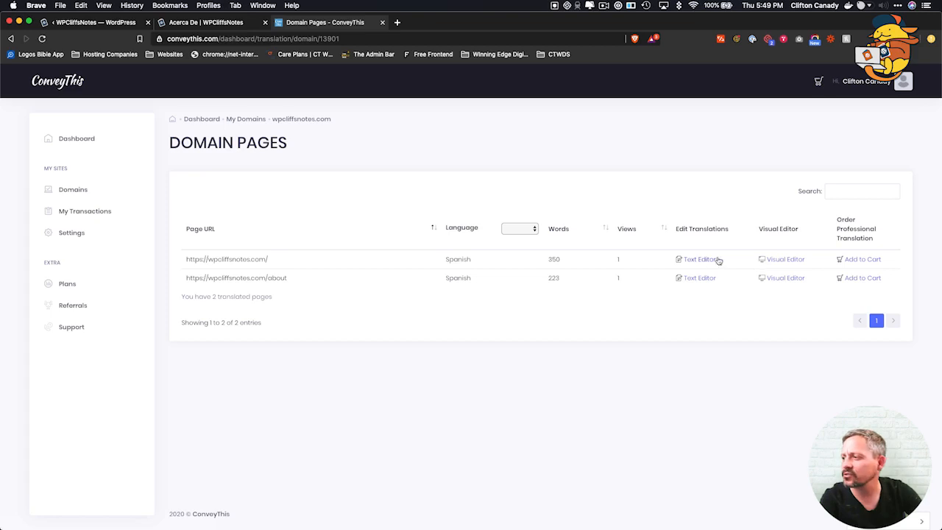
pyautogui.click(779, 260)
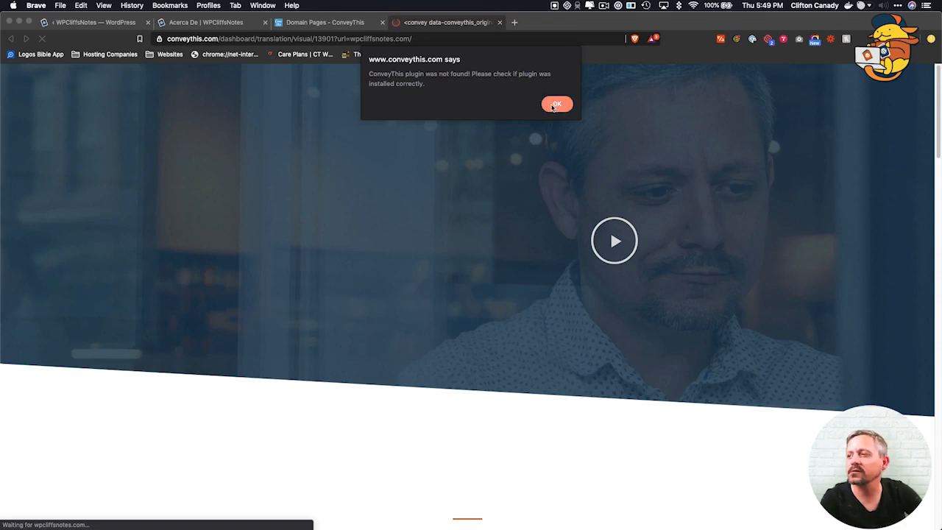
# Dismiss the plugin-not-found warning, go back to Domain Pages and open the home page's text editor.
pyautogui.click(556, 105)
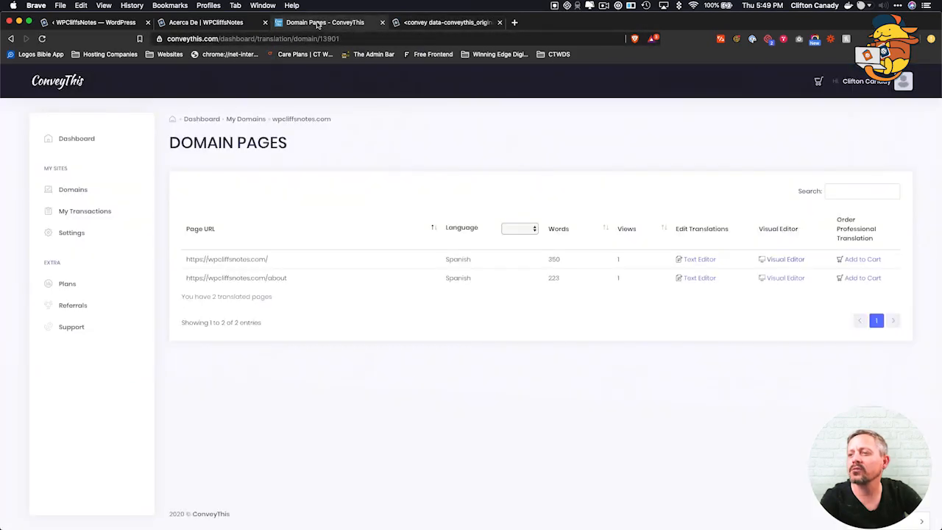
pyautogui.click(320, 23)
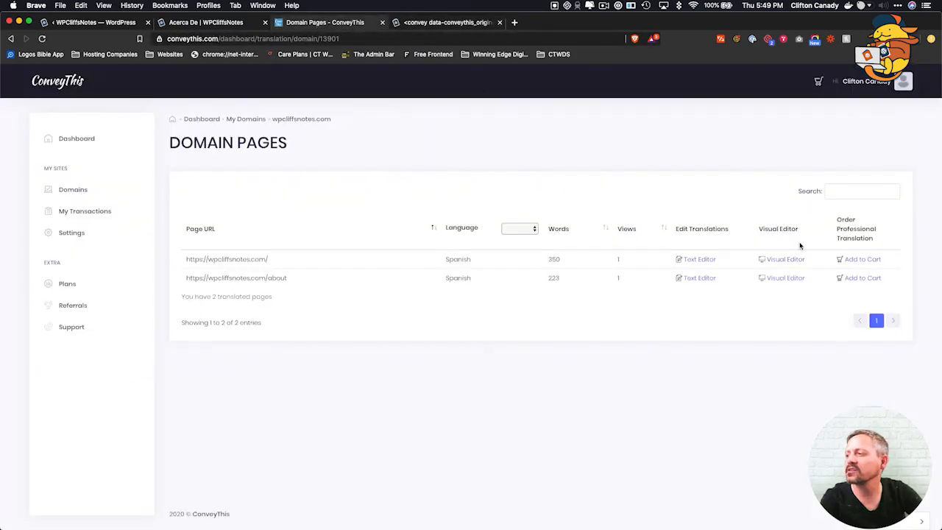
pyautogui.click(690, 264)
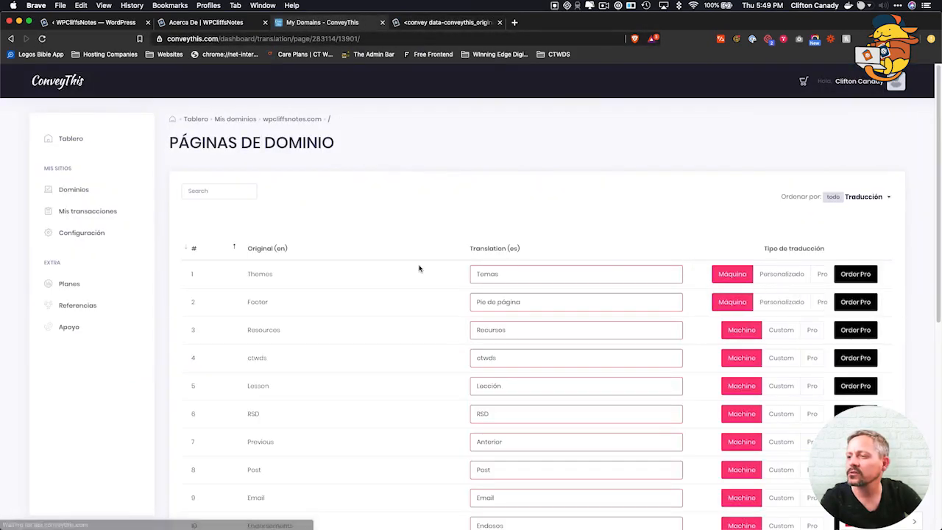
# Scroll through the first page of home-page translations, checking the Popup translation in row 12.
pyautogui.scroll(-2, 361, 298)
pyautogui.scroll(-5, 359, 301)
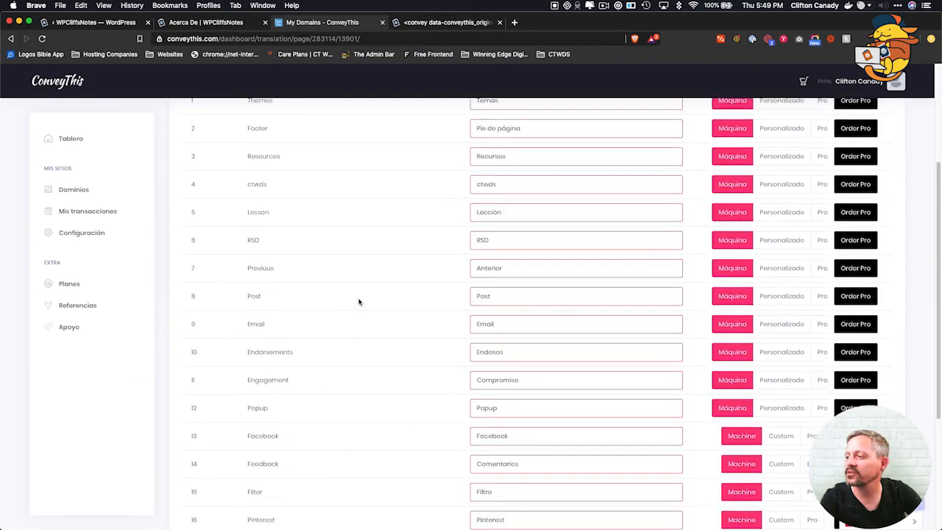
pyautogui.scroll(-2, 359, 302)
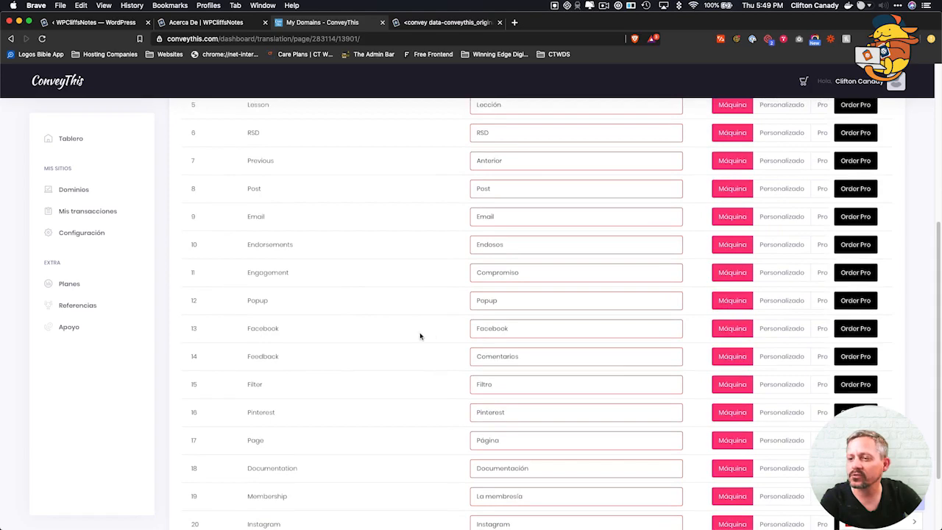
pyautogui.doubleClick(481, 302)
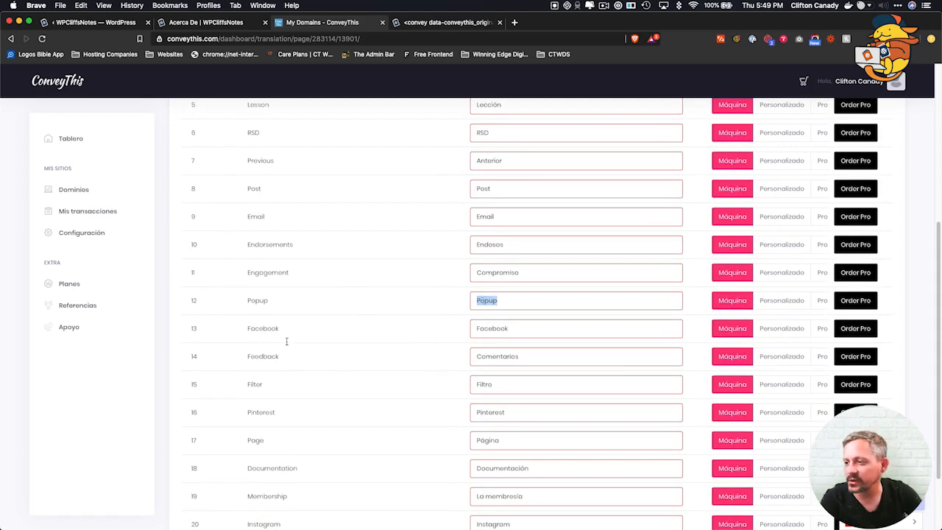
pyautogui.scroll(-2, 317, 370)
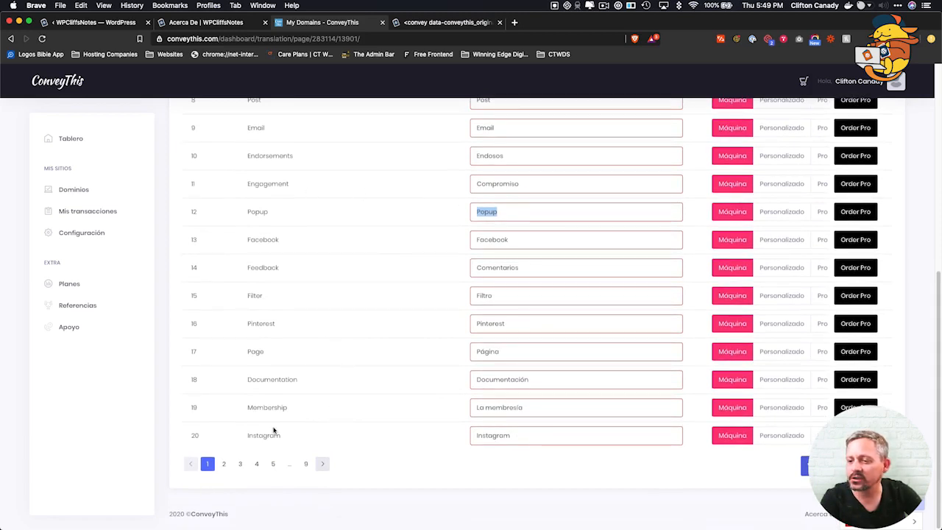
# Jump to page 5 of the translation table and review its rows.
pyautogui.click(275, 464)
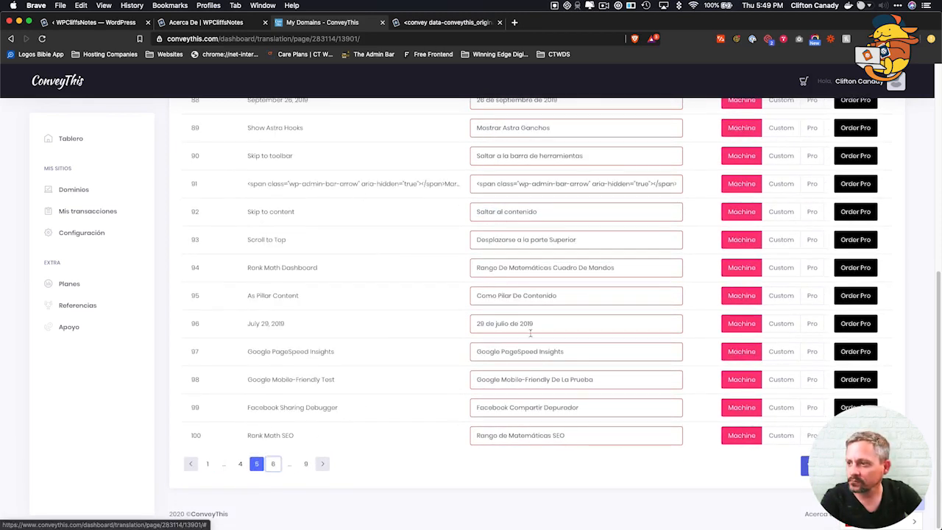
pyautogui.scroll(3, 435, 254)
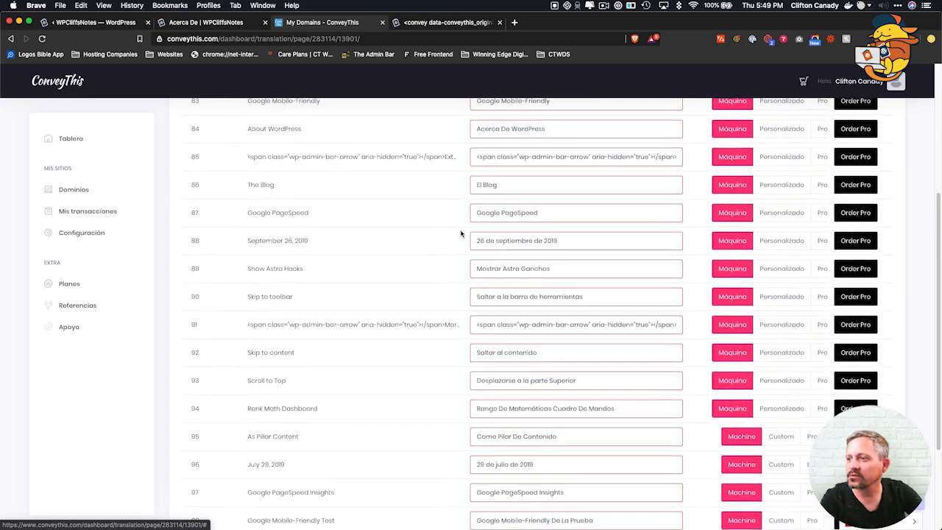
pyautogui.scroll(4, 447, 273)
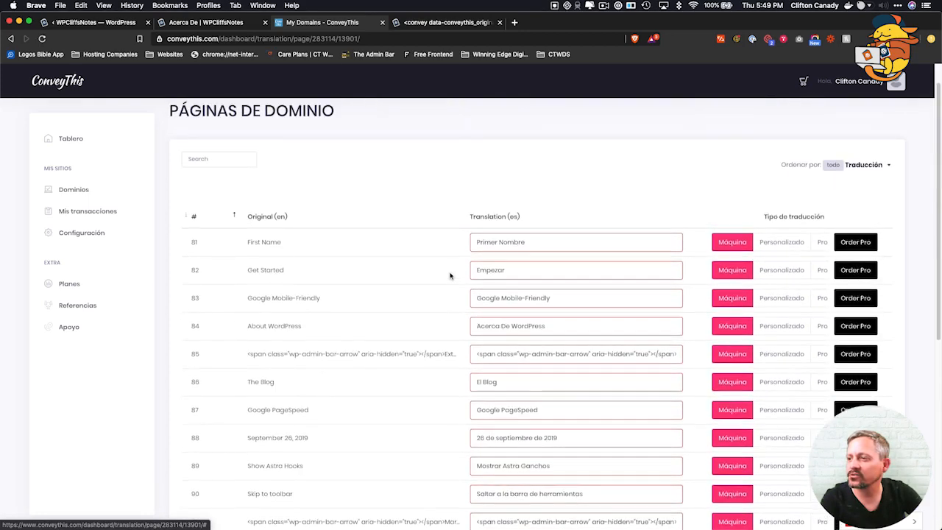
pyautogui.scroll(-5, 511, 353)
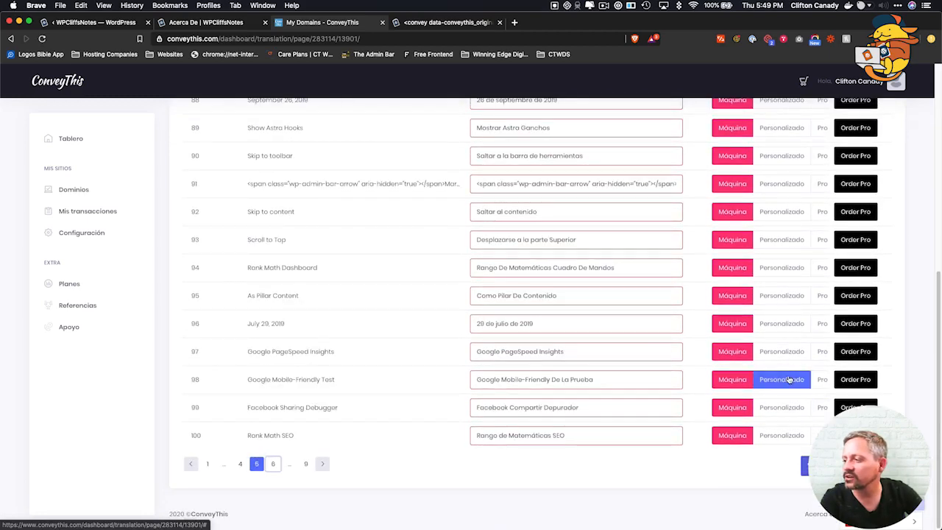
# Check the last translation page, including row 161's full Spanish text, then return to the 'Acerca De' page.
pyautogui.click(306, 464)
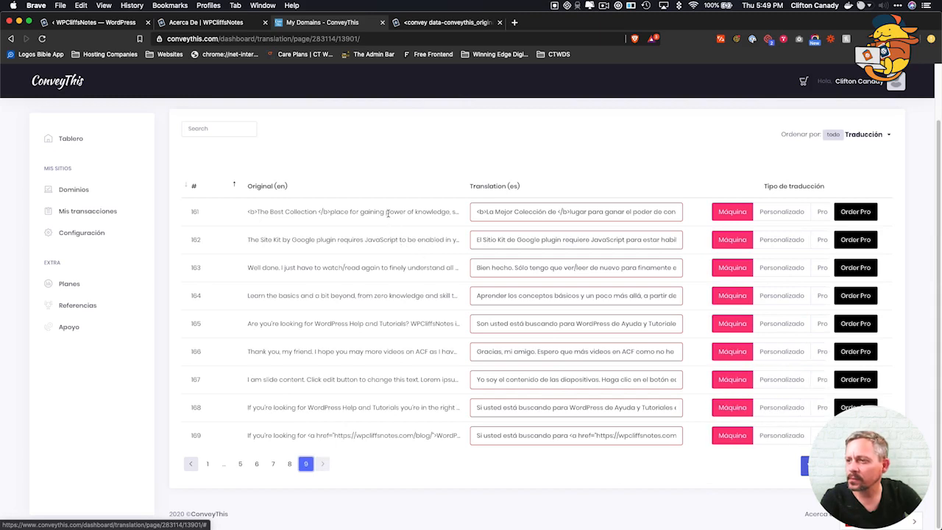
pyautogui.moveTo(486, 212); pyautogui.dragTo(659, 206)
pyautogui.click(287, 237)
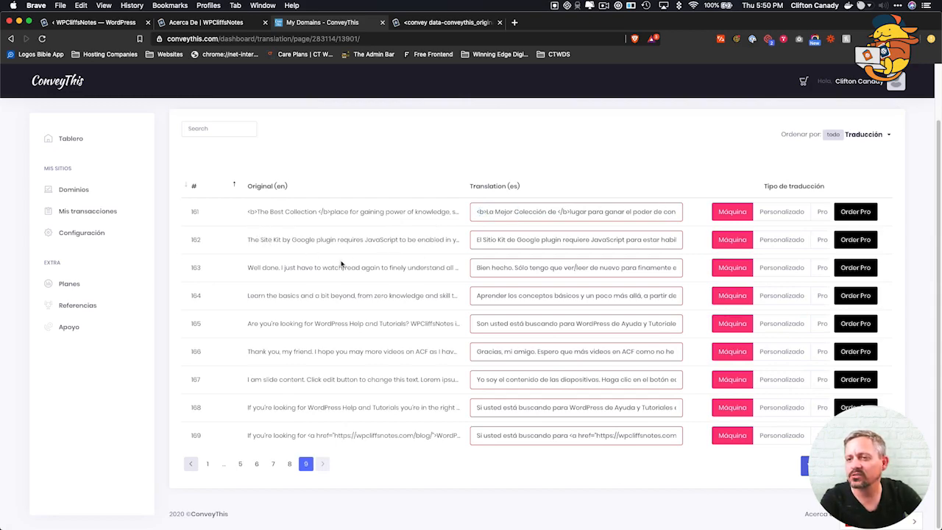
pyautogui.scroll(2, 316, 265)
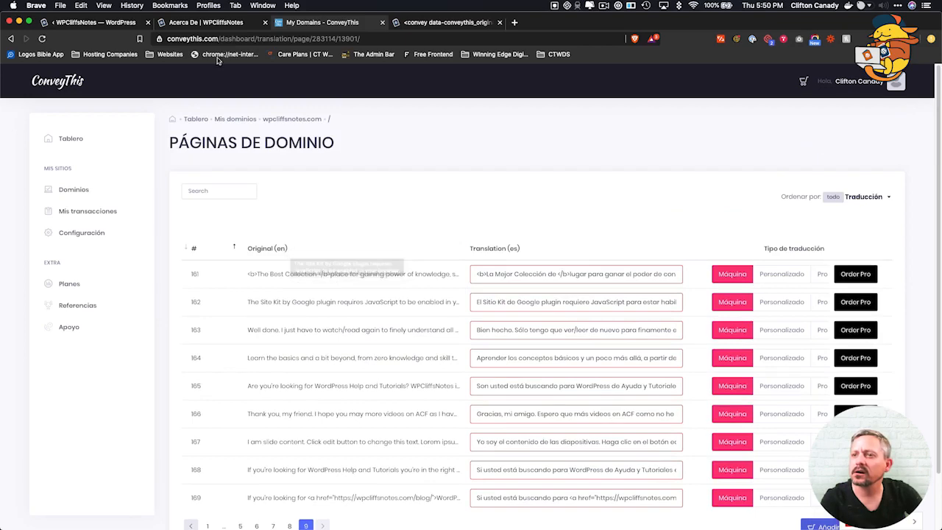
pyautogui.click(206, 22)
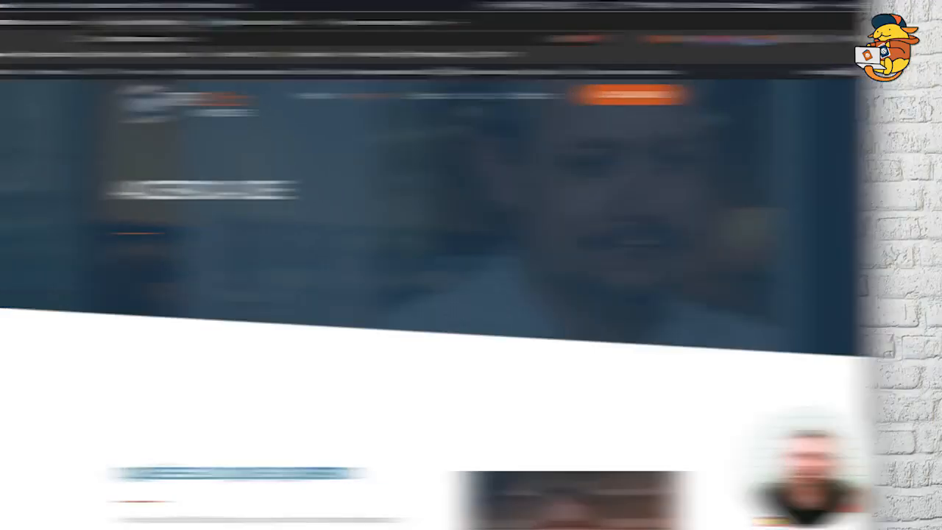